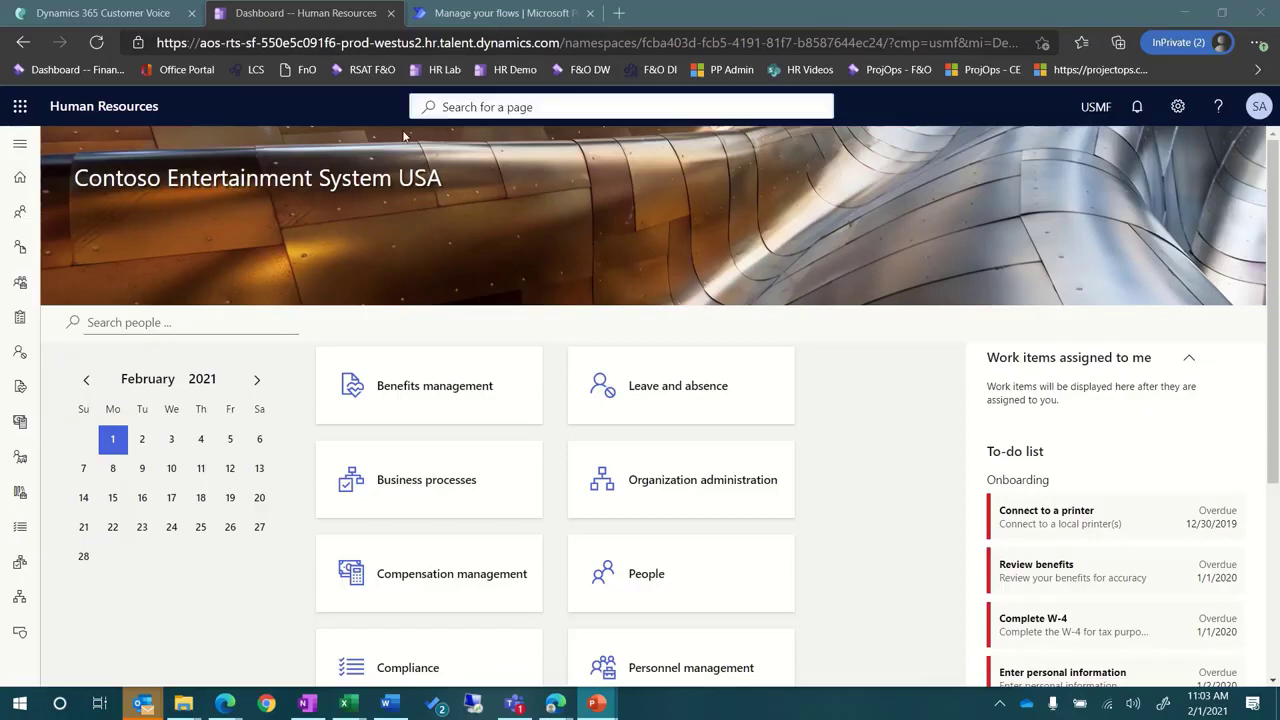
# Step: Show the System administration Links list scrolled to the Integrations group, including Dataverse configuration
pyautogui.click(12, 636)
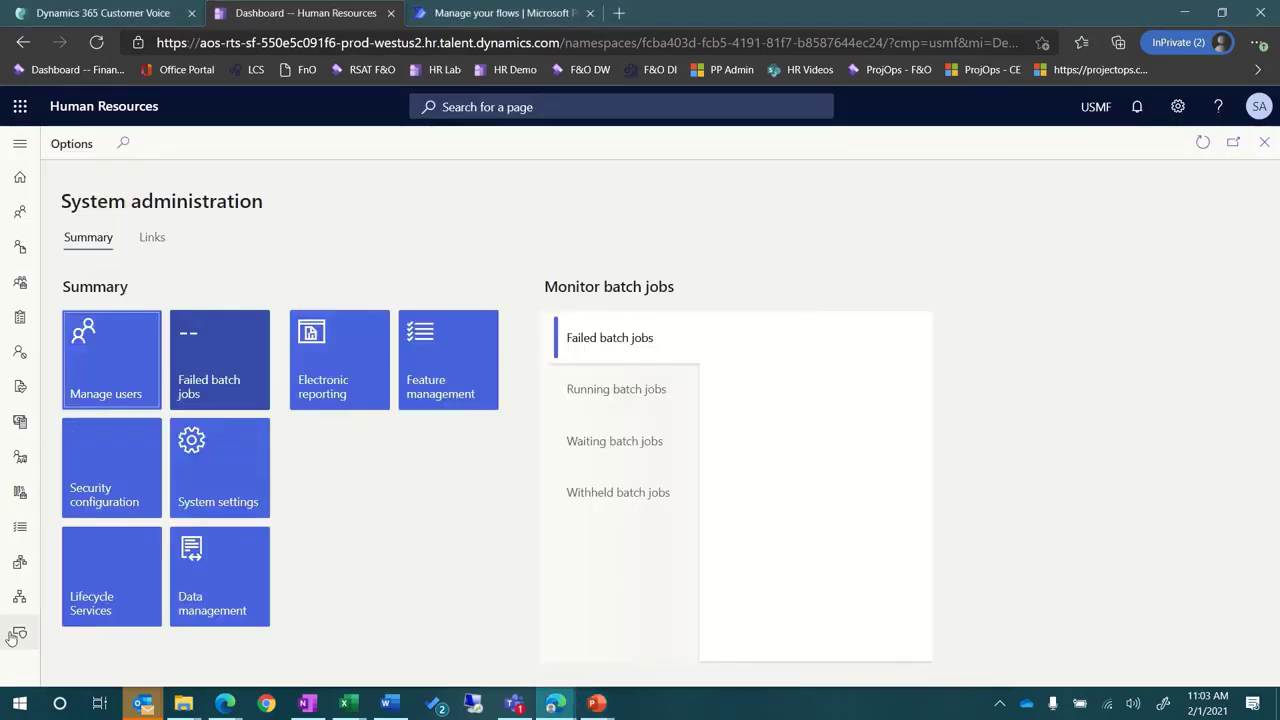
pyautogui.click(152, 240)
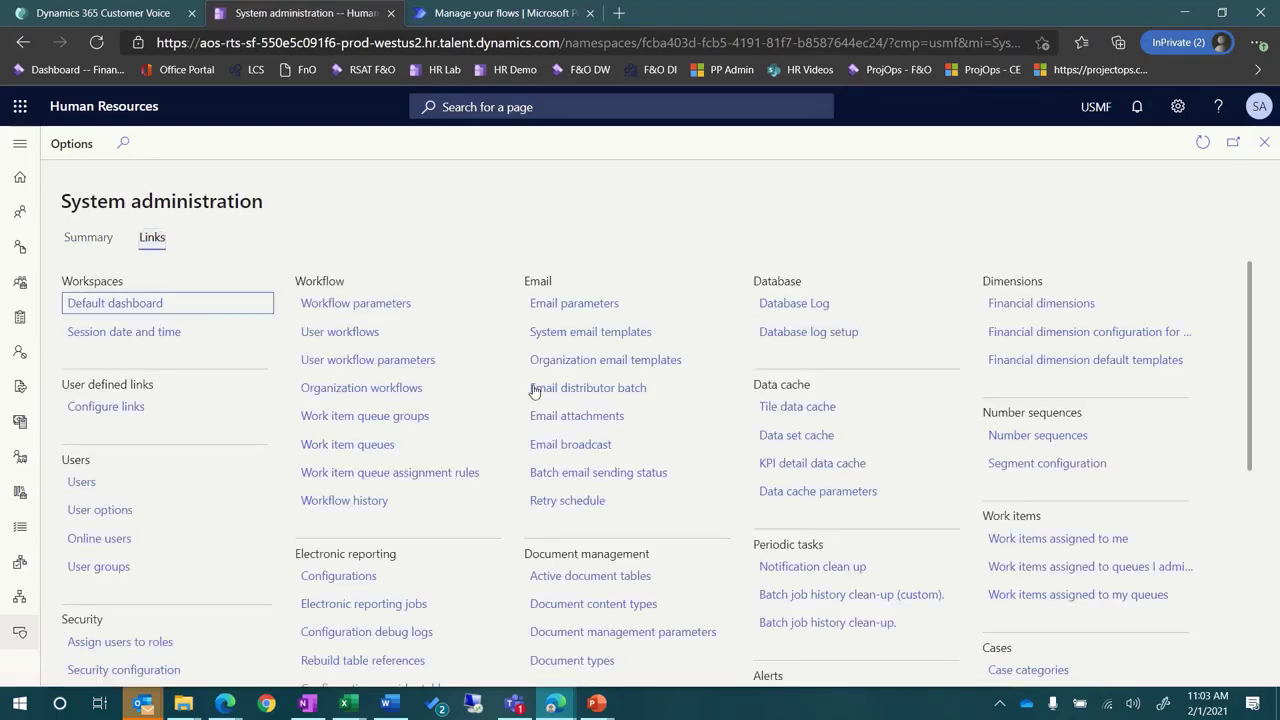
pyautogui.scroll(-2, 755, 520)
pyautogui.scroll(-3, 762, 533)
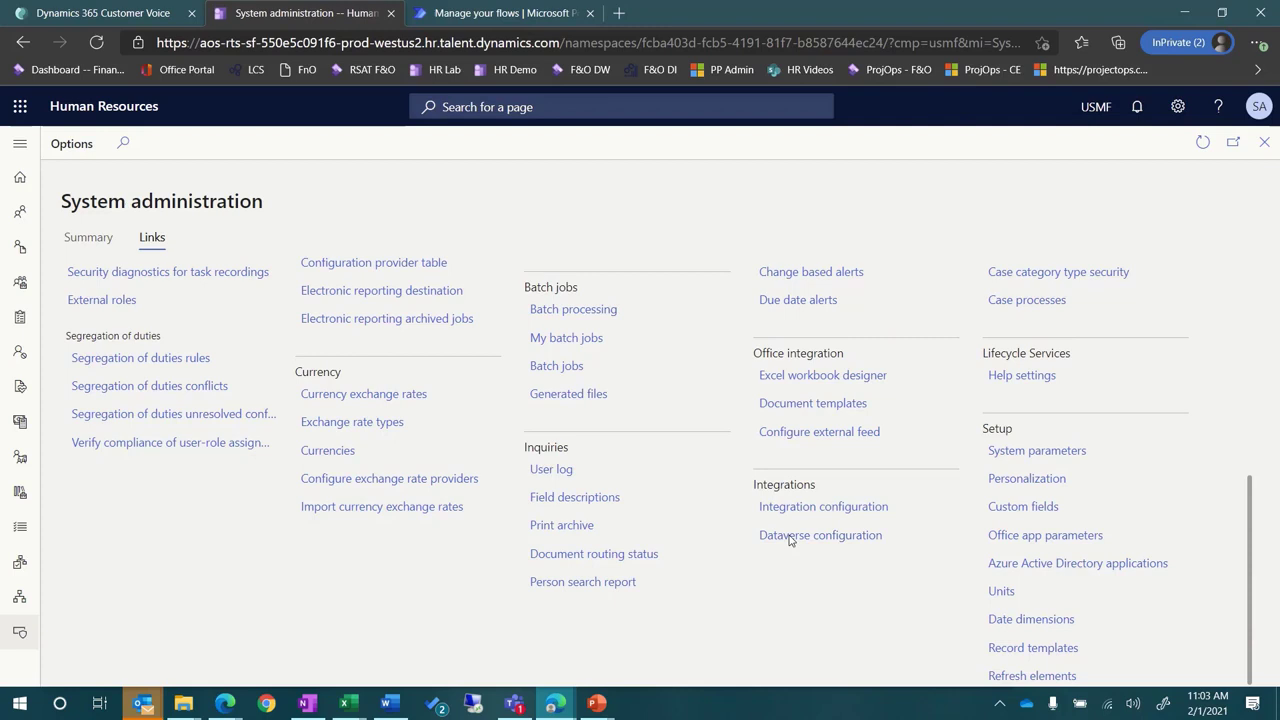
pyautogui.click(790, 538)
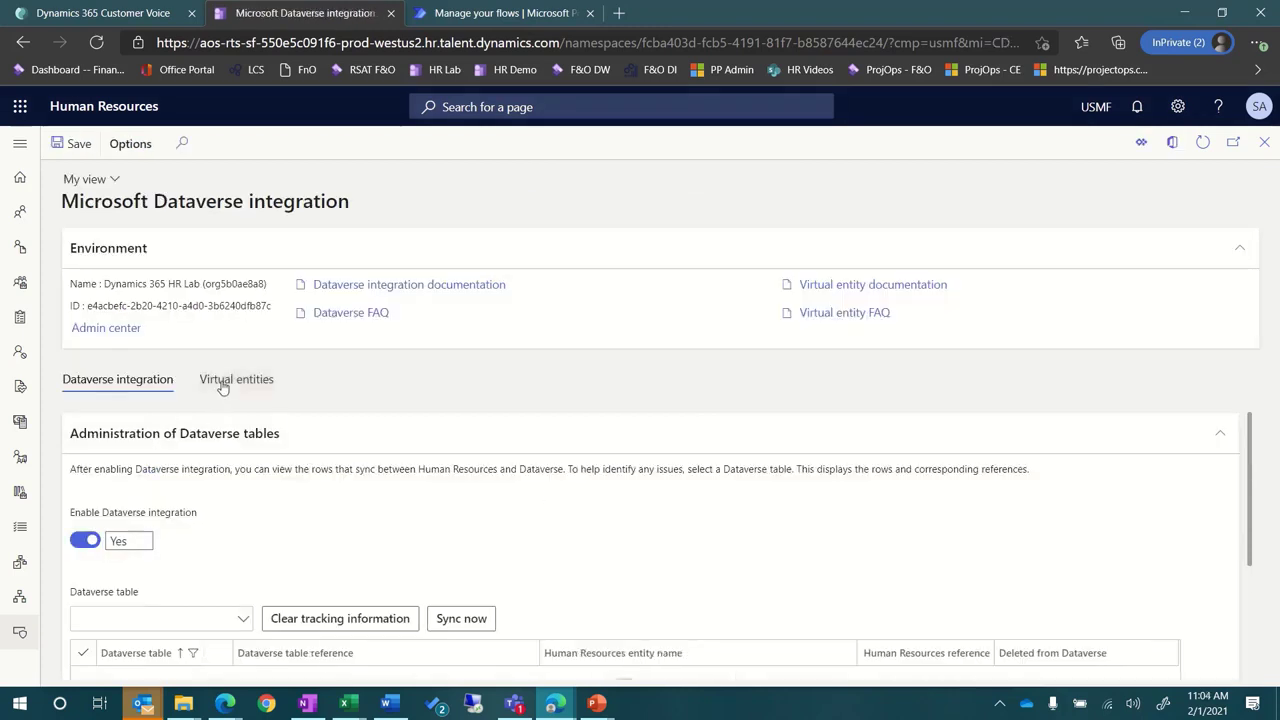
pyautogui.click(222, 383)
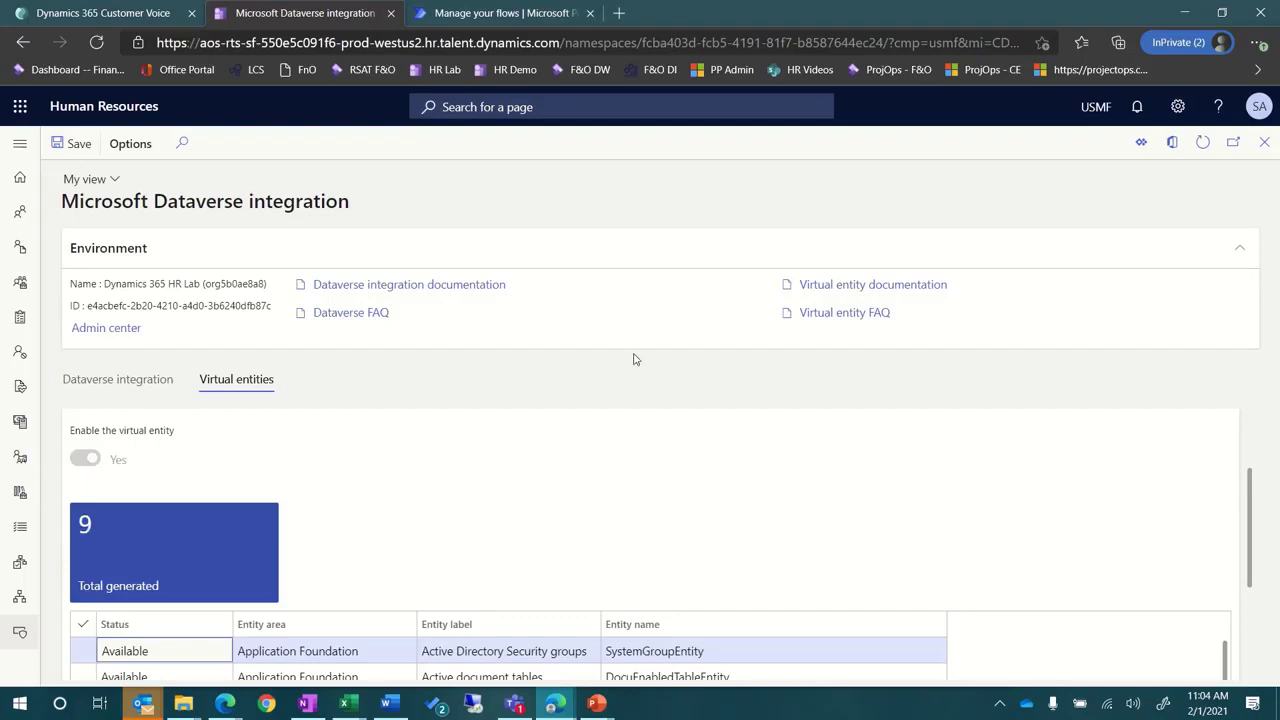
pyautogui.scroll(-1, 580, 531)
pyautogui.click(590, 543)
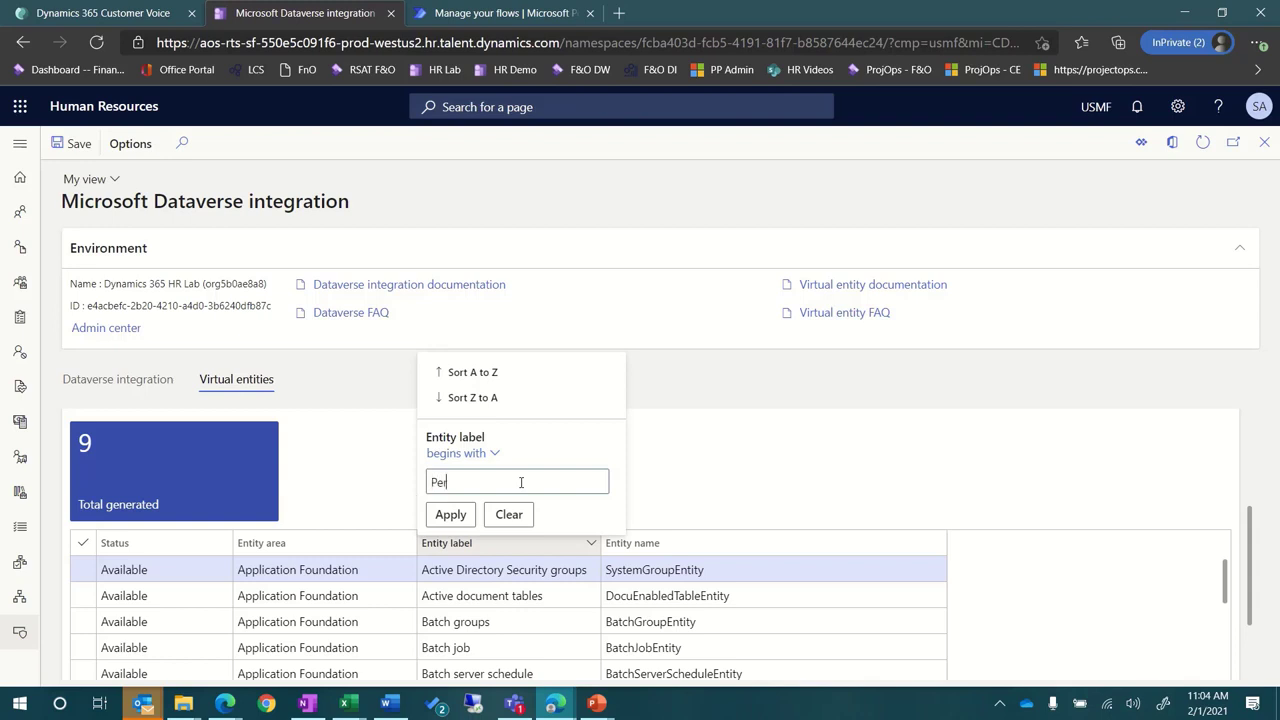
pyautogui.write('Performance')
pyautogui.press('Return')
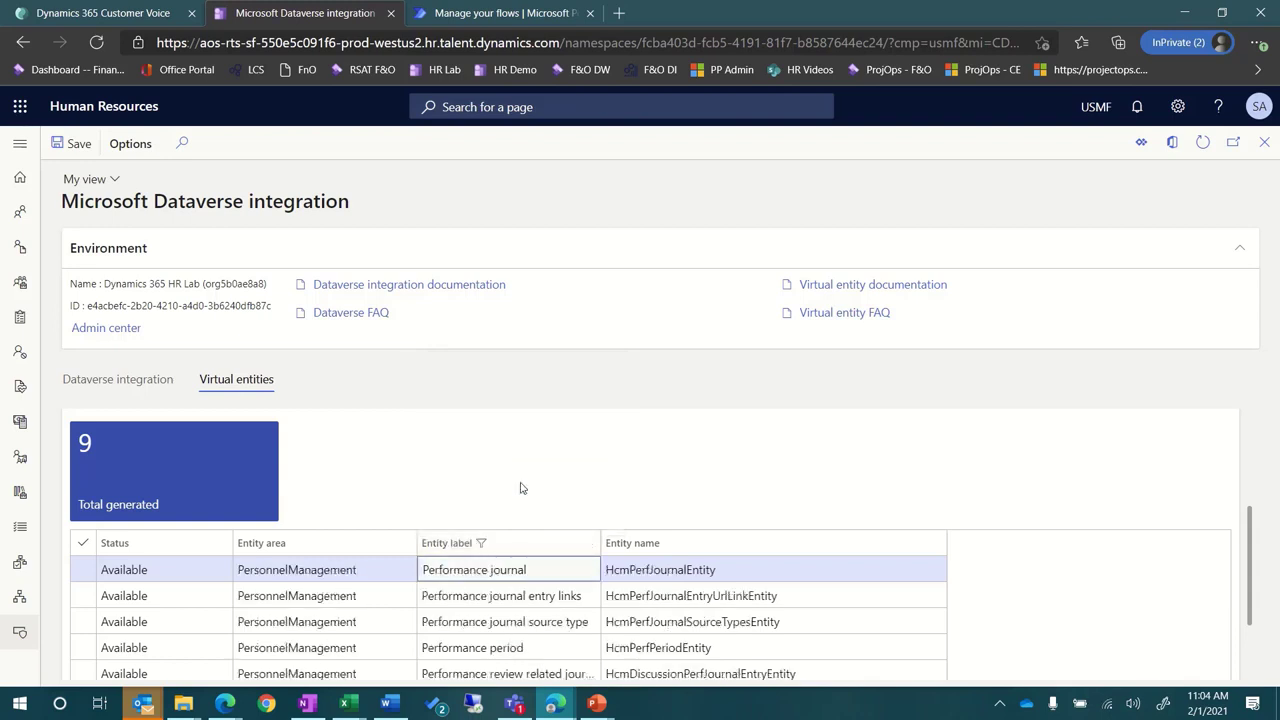
pyautogui.scroll(-1, 375, 543)
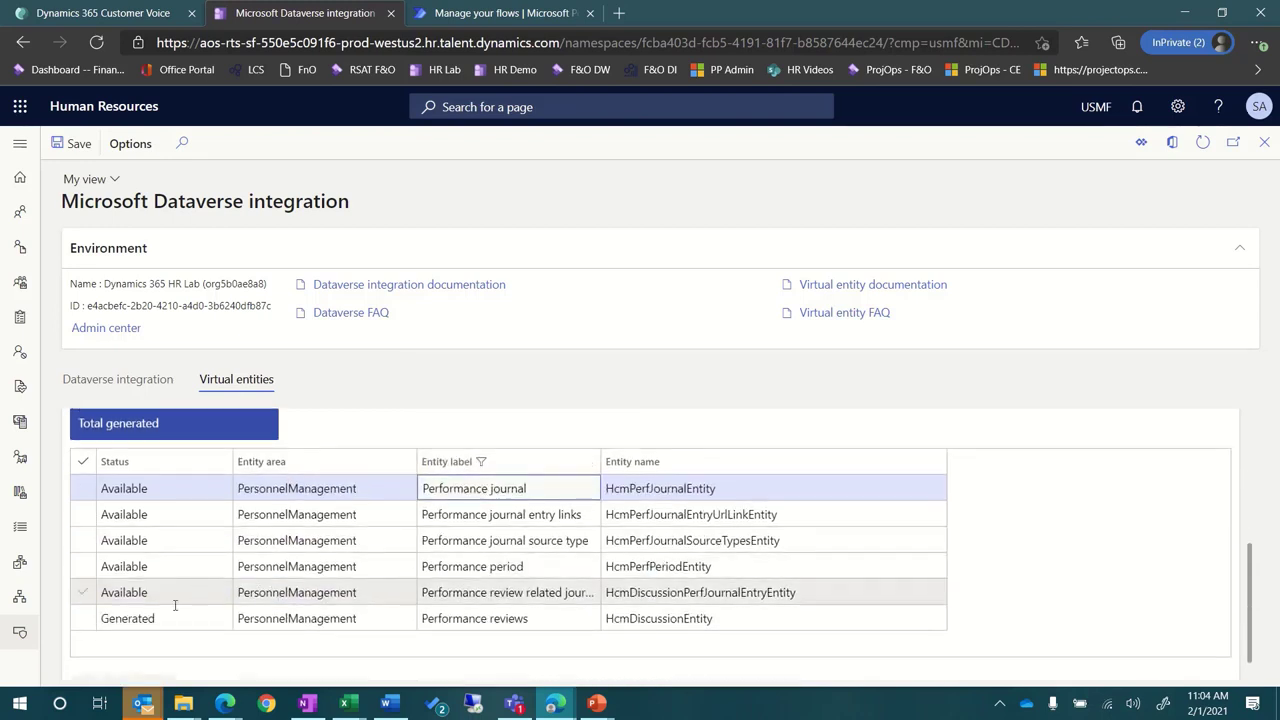
pyautogui.click(168, 618)
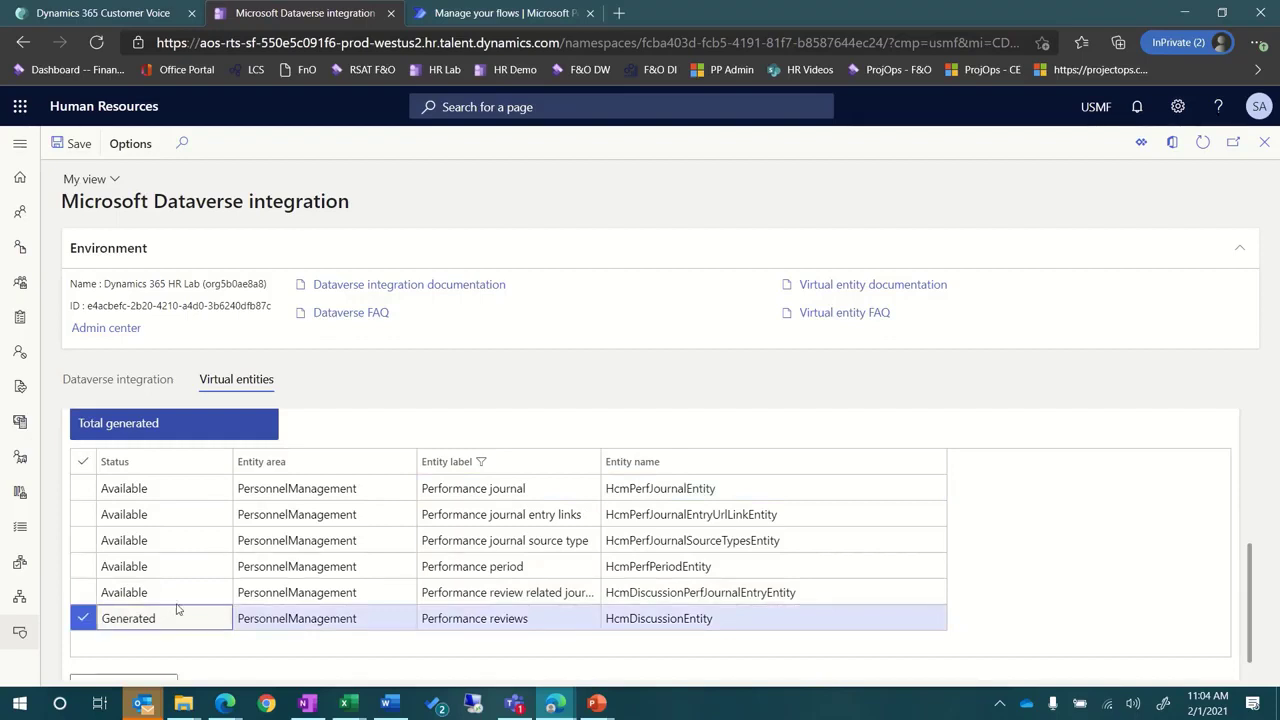
pyautogui.click(1264, 146)
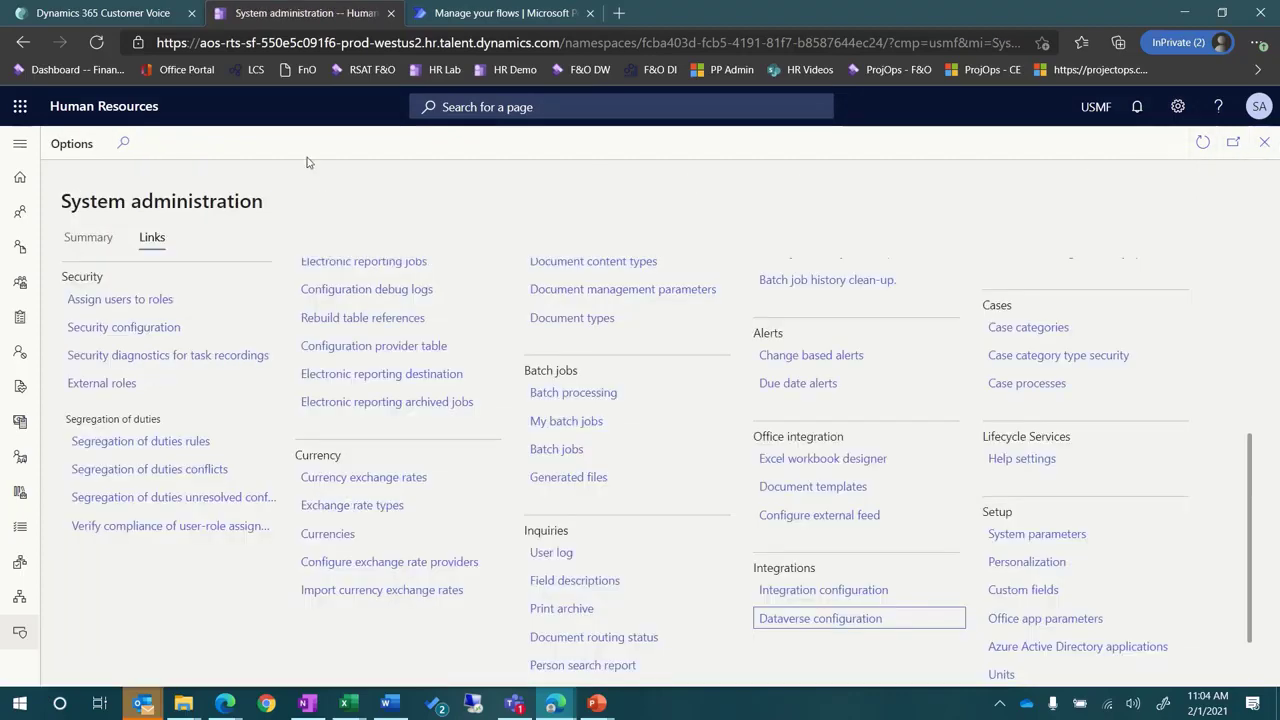
# Step: Open the Performance Reviews project's survey in Customer Voice from All Projects
pyautogui.click(62, 18)
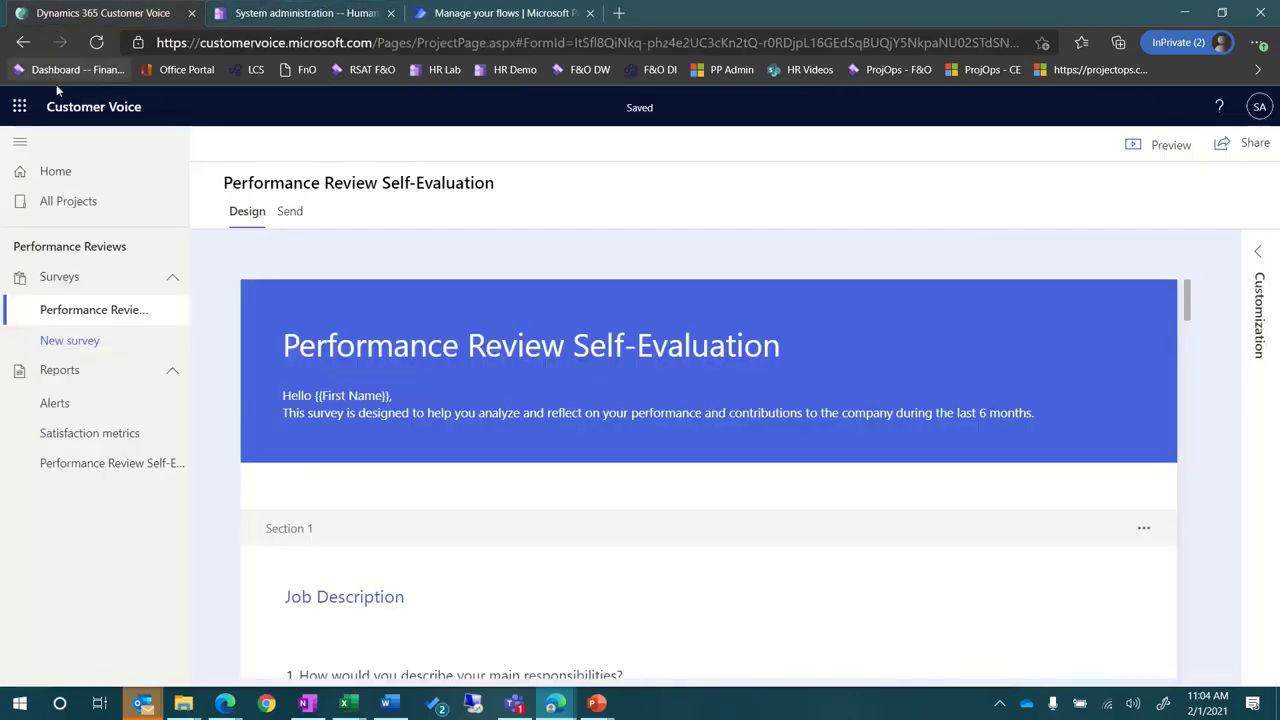
pyautogui.click(72, 200)
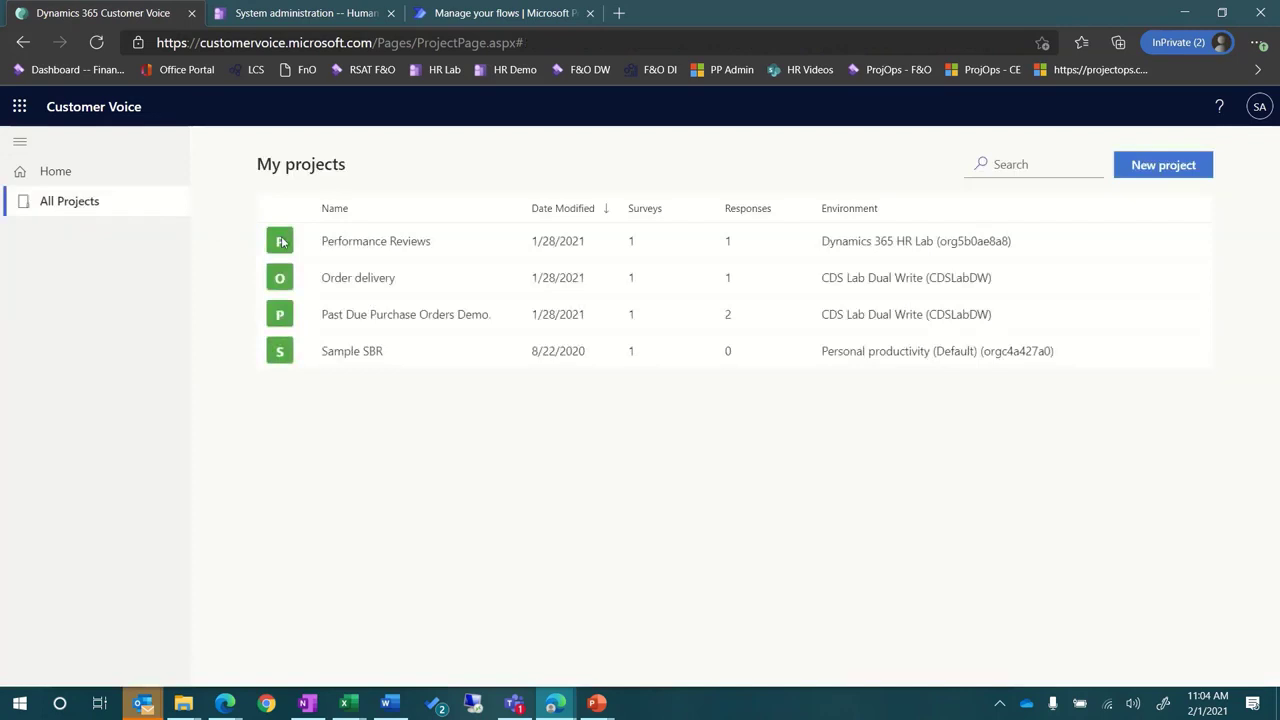
pyautogui.click(329, 245)
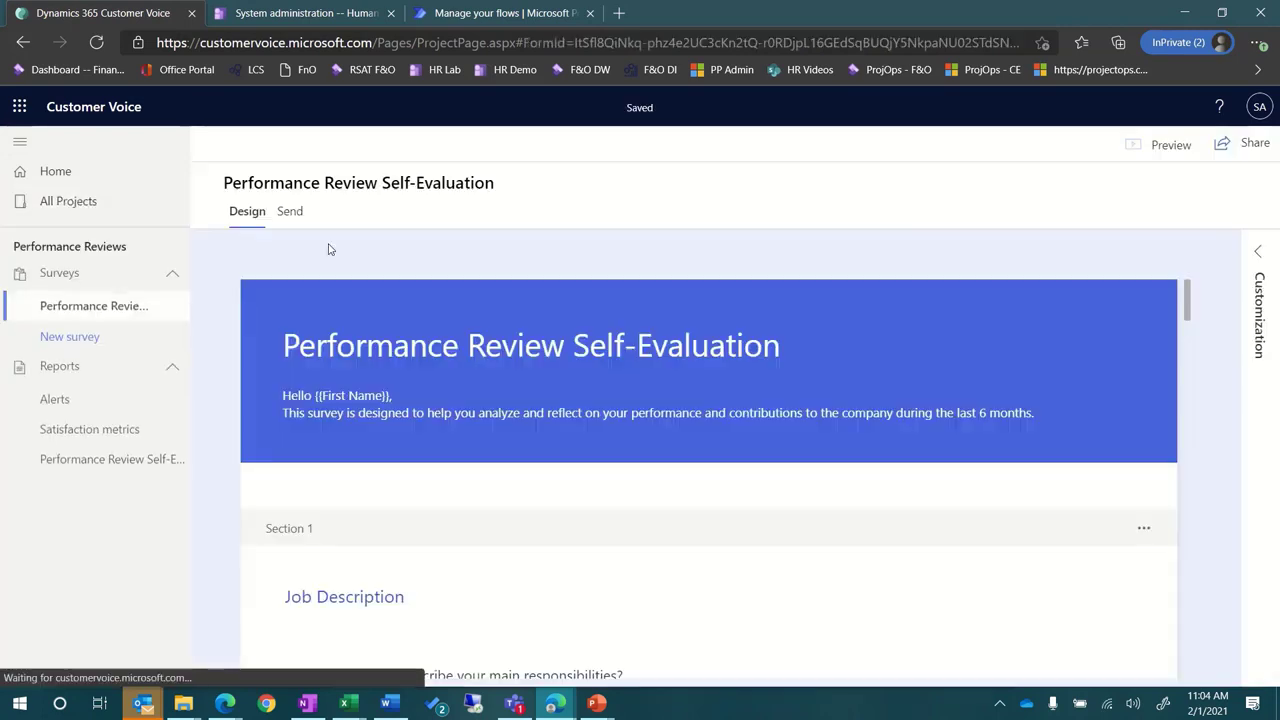
pyautogui.scroll(-1, 357, 395)
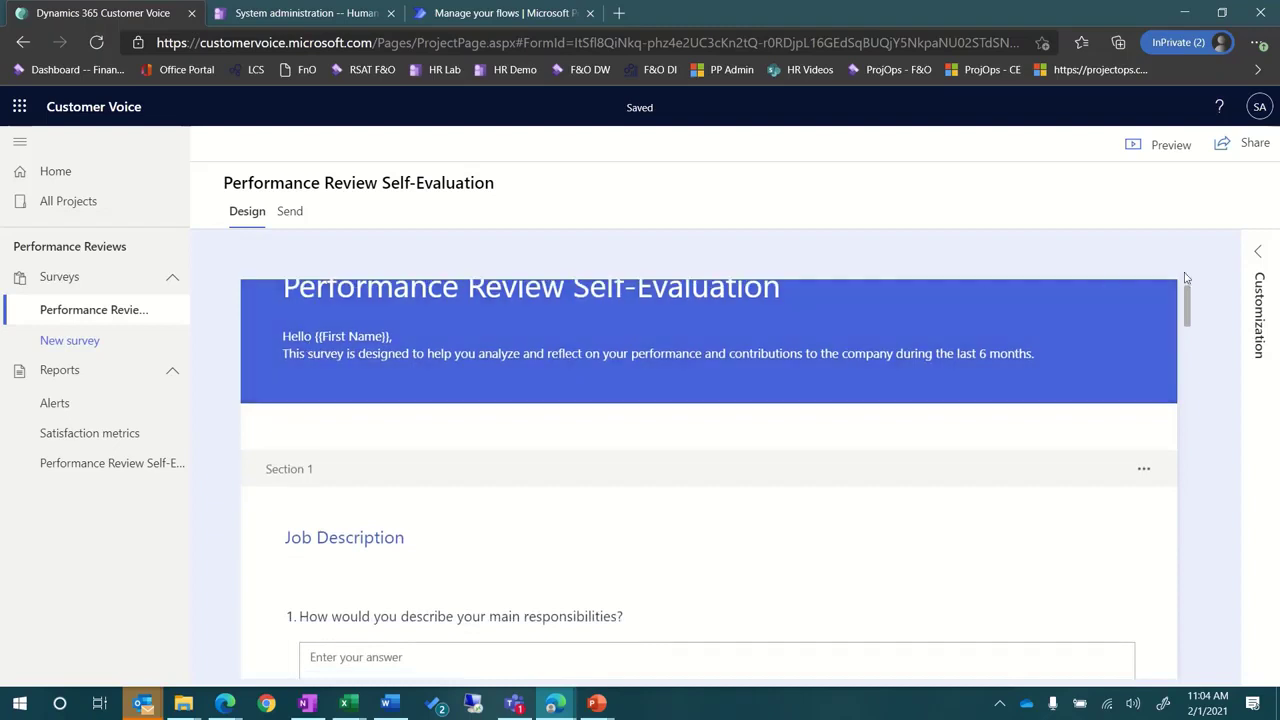
# Step: Review the survey's personalization variables, such as PersonnelNumber, and close the panel
pyautogui.click(1255, 258)
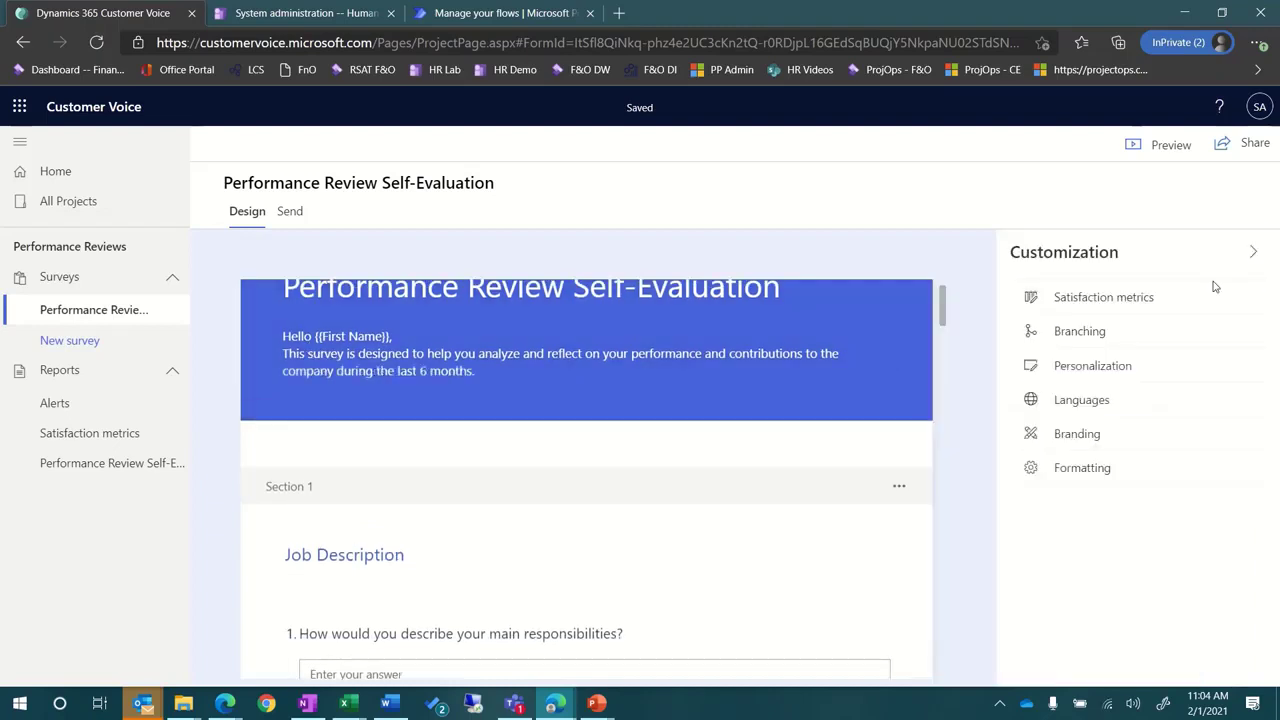
pyautogui.click(1048, 364)
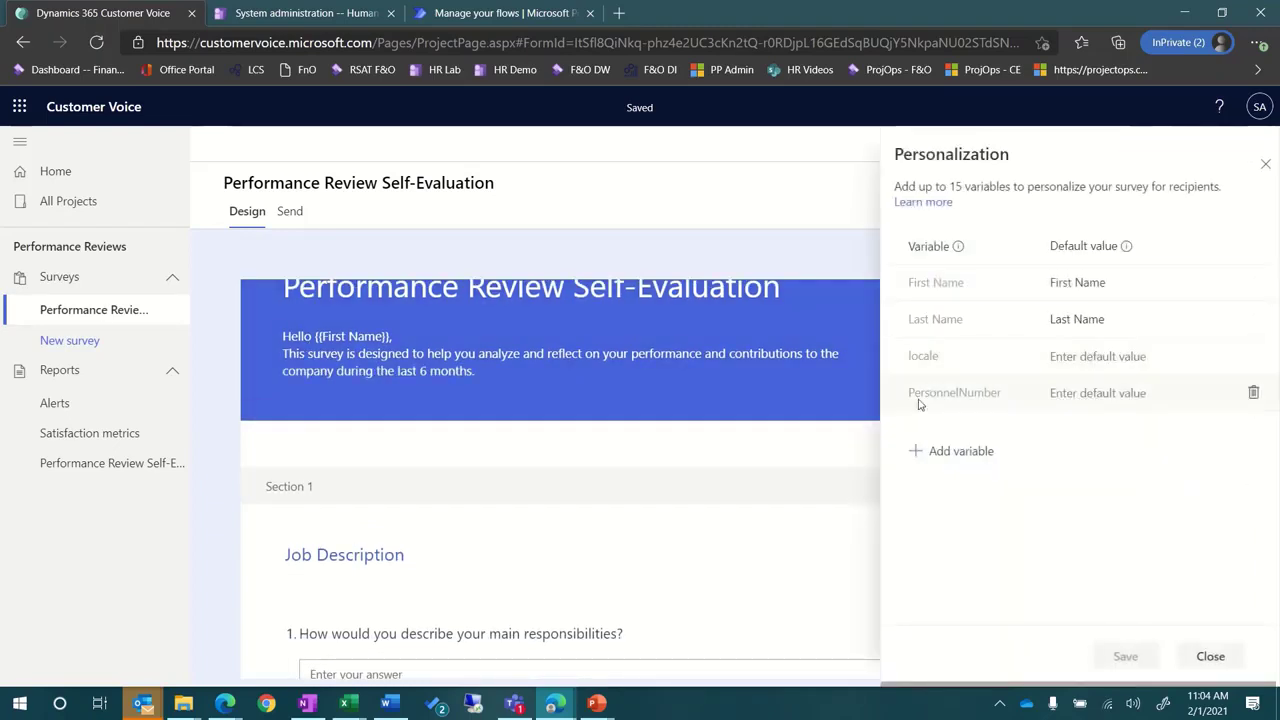
pyautogui.click(1208, 658)
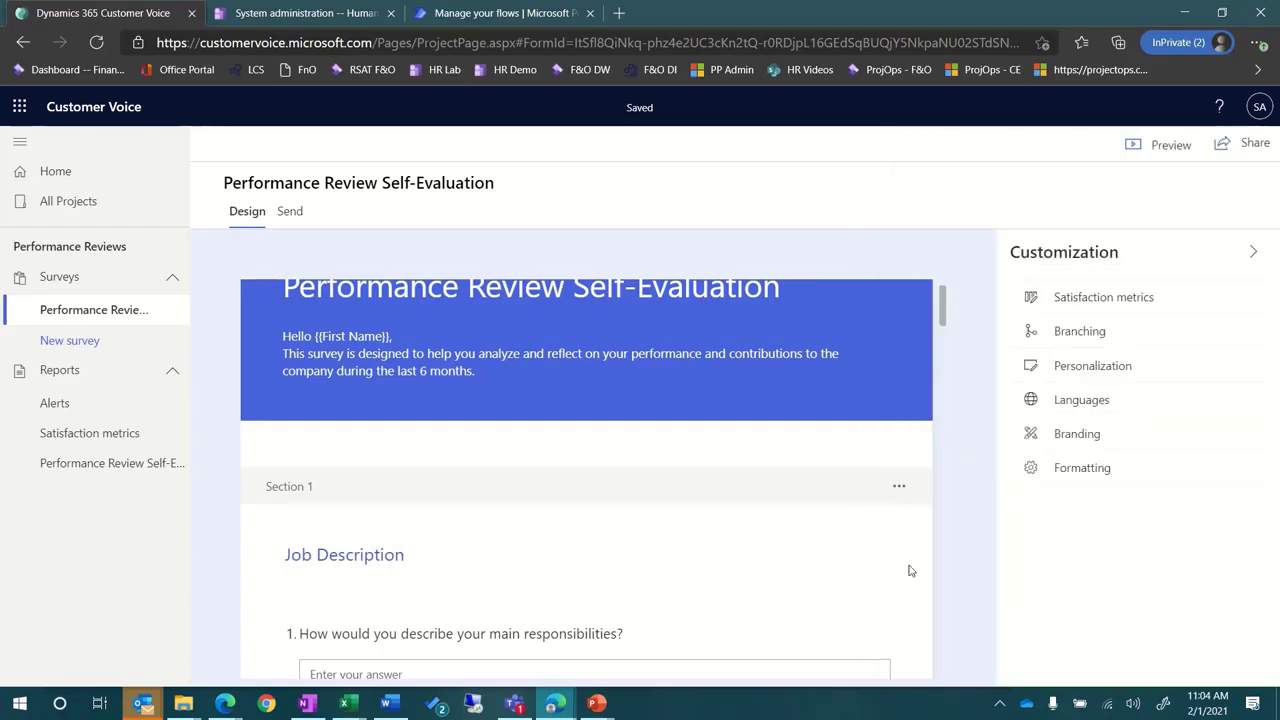
# Step: Read the survey from its greeting down to the 'Thanks!' message and line-manager footer
pyautogui.click(302, 350)
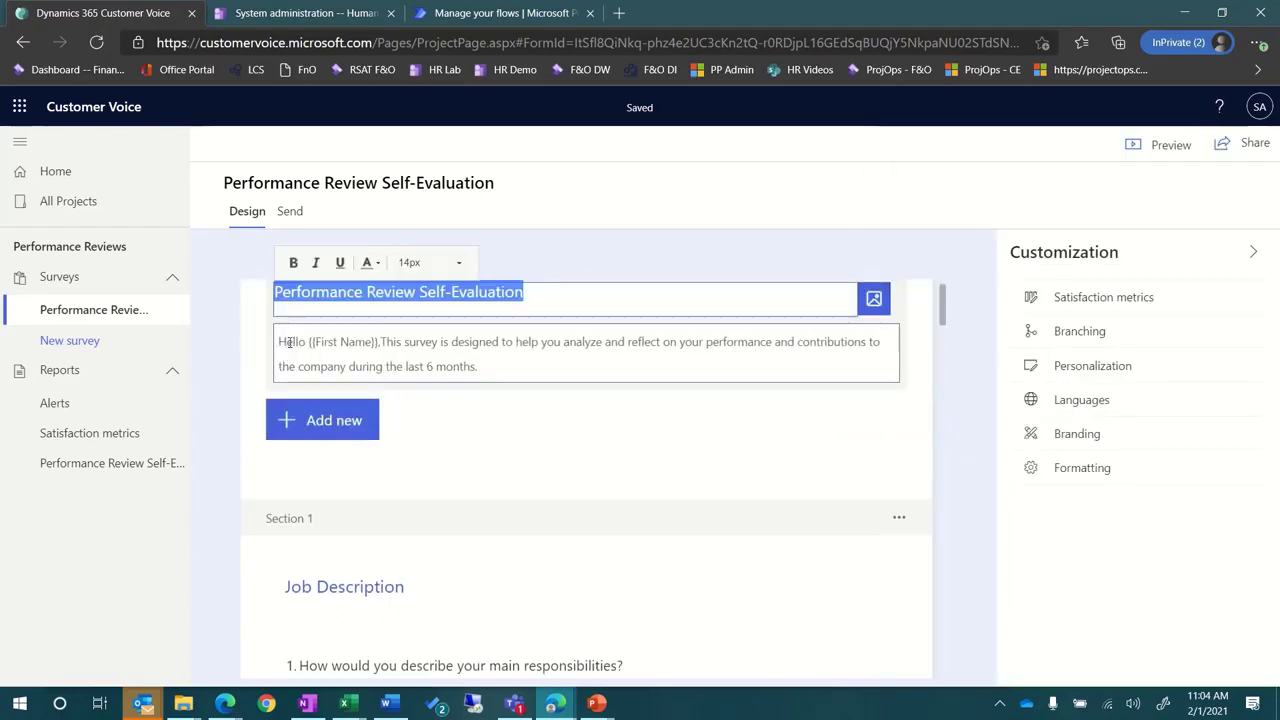
pyautogui.tripleClick(284, 342)
pyautogui.click(391, 348)
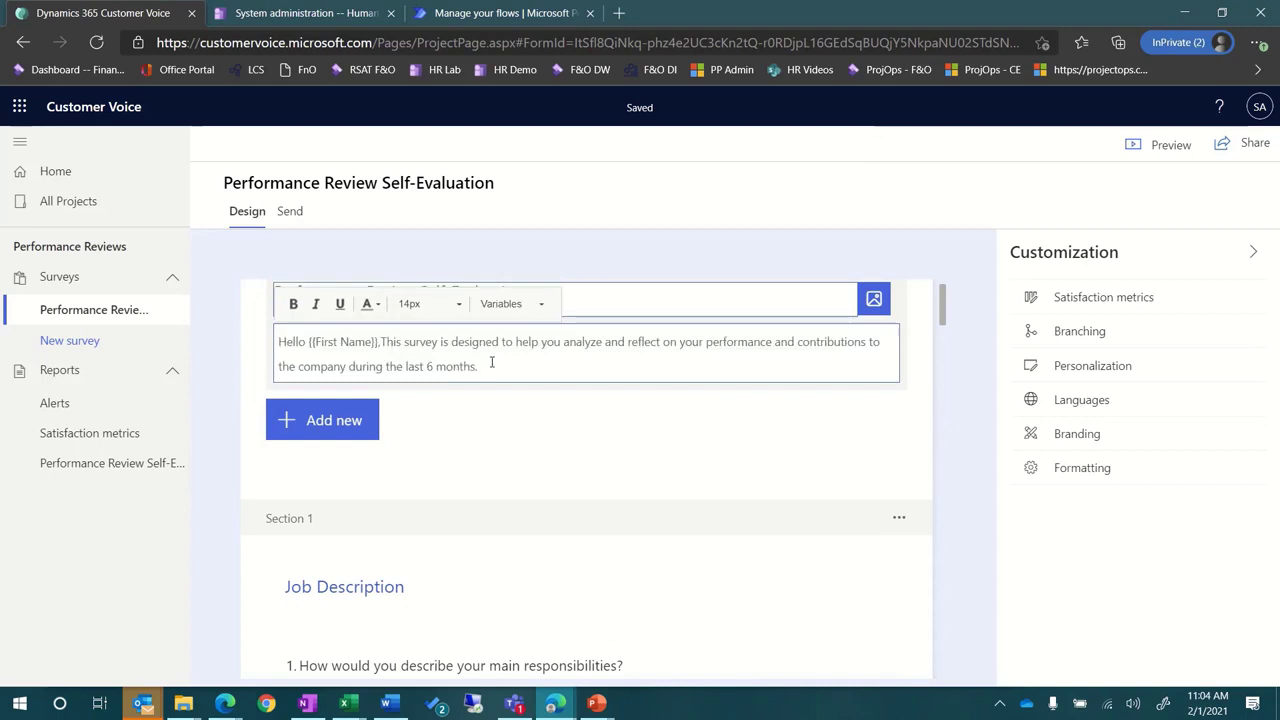
pyautogui.scroll(-2, 489, 400)
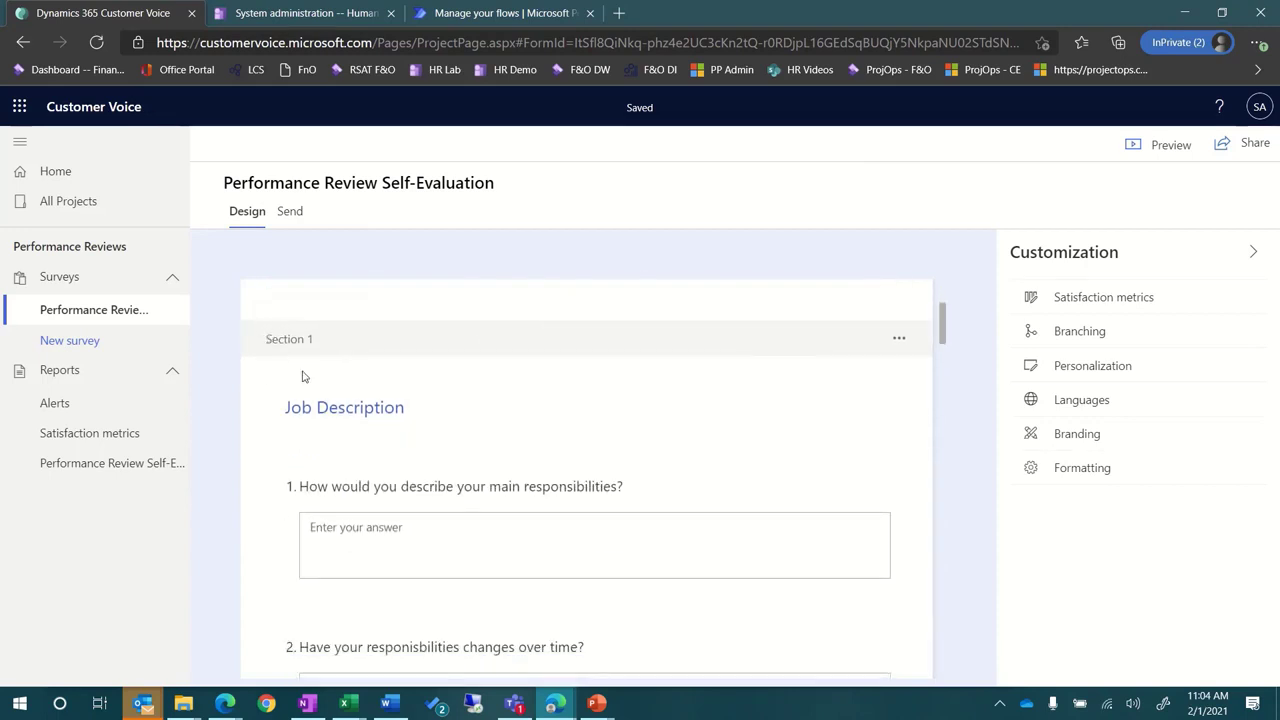
pyautogui.scroll(-1, 337, 454)
pyautogui.scroll(-4, 336, 455)
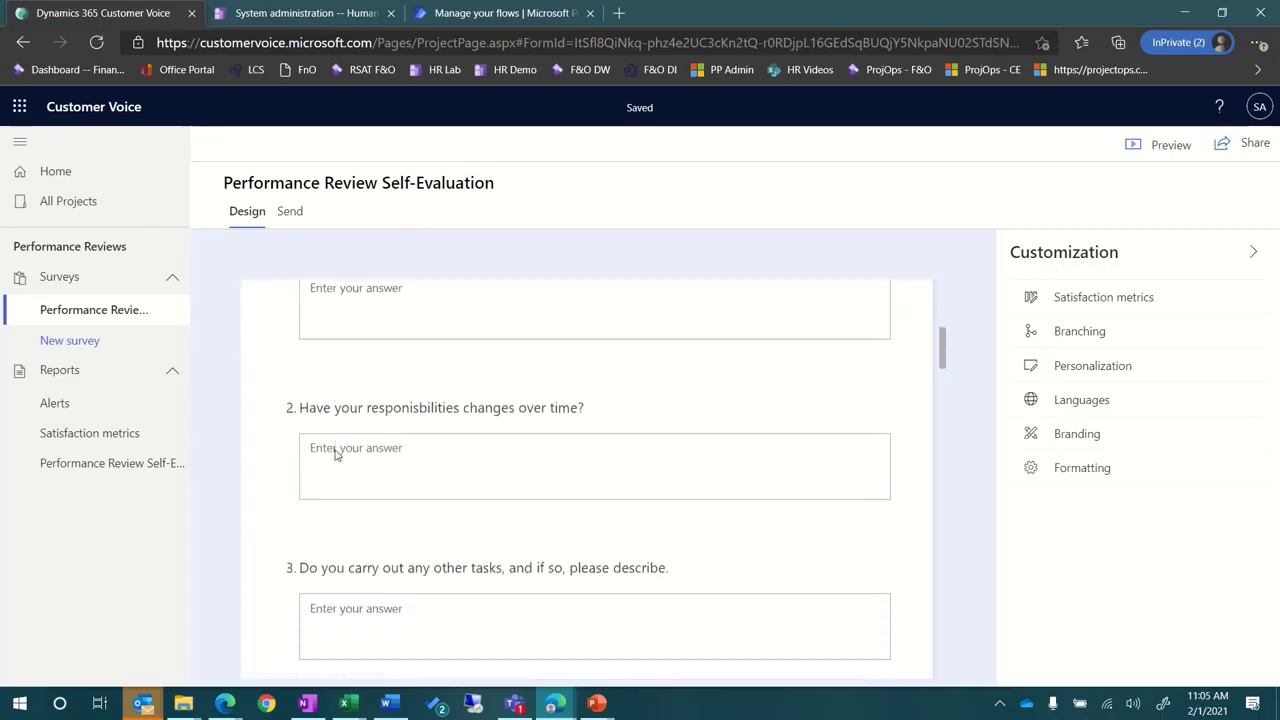
pyautogui.scroll(-3, 336, 455)
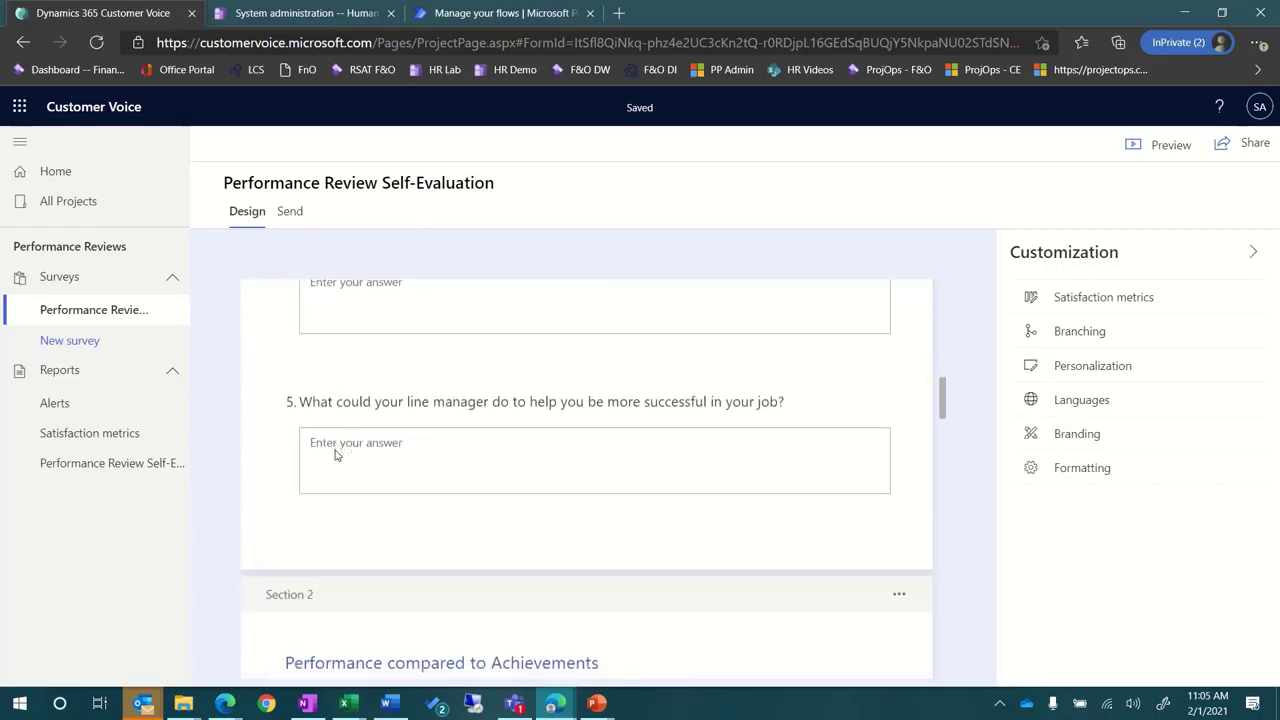
pyautogui.scroll(-3, 336, 455)
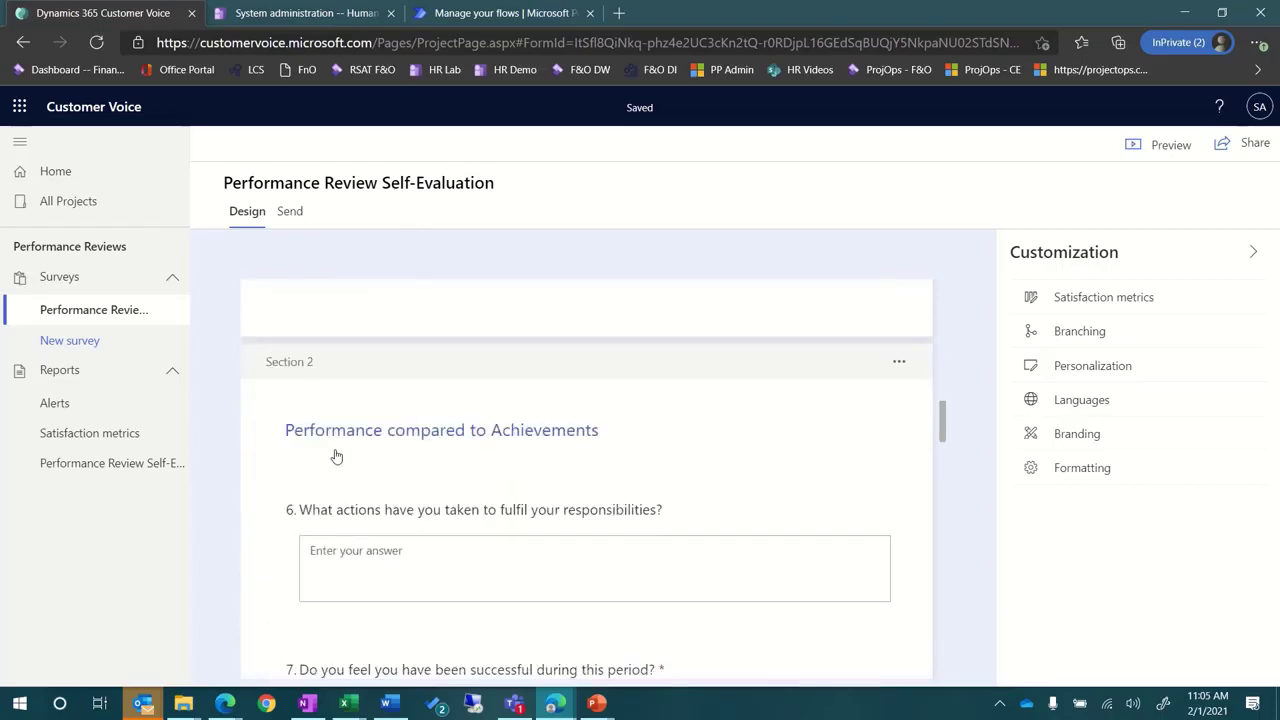
pyautogui.scroll(-5, 336, 455)
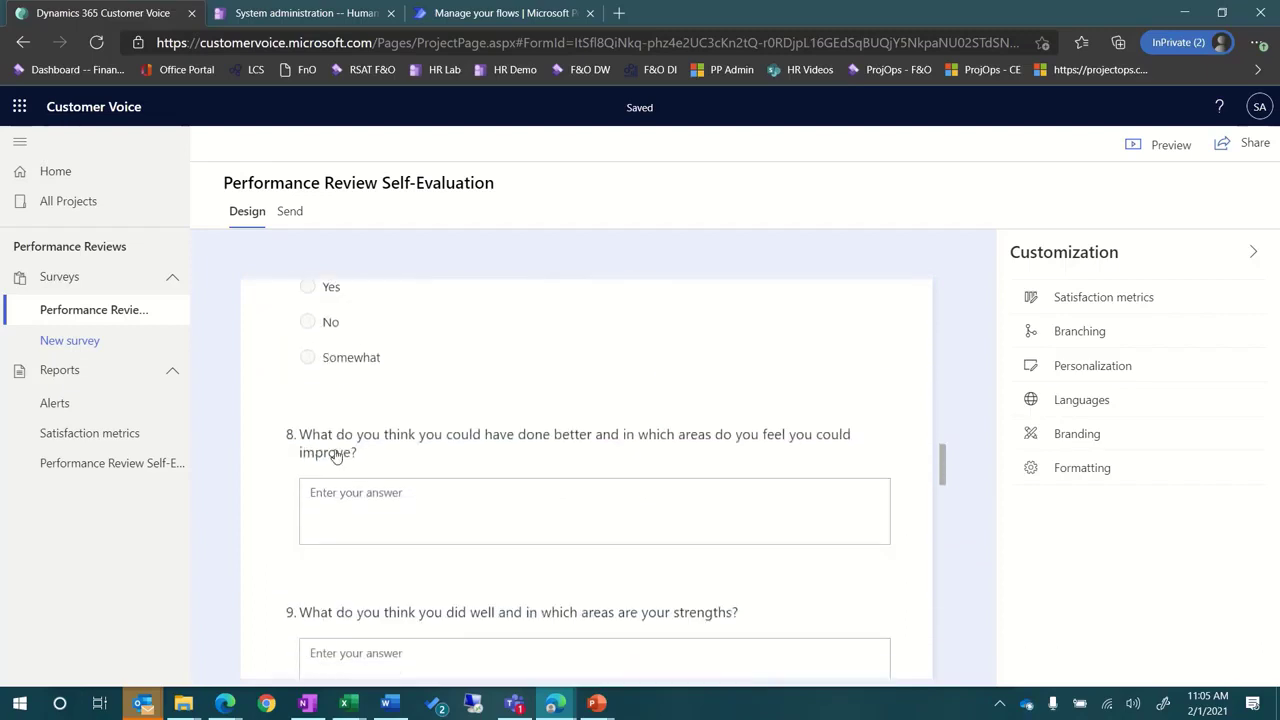
pyautogui.scroll(-6, 336, 455)
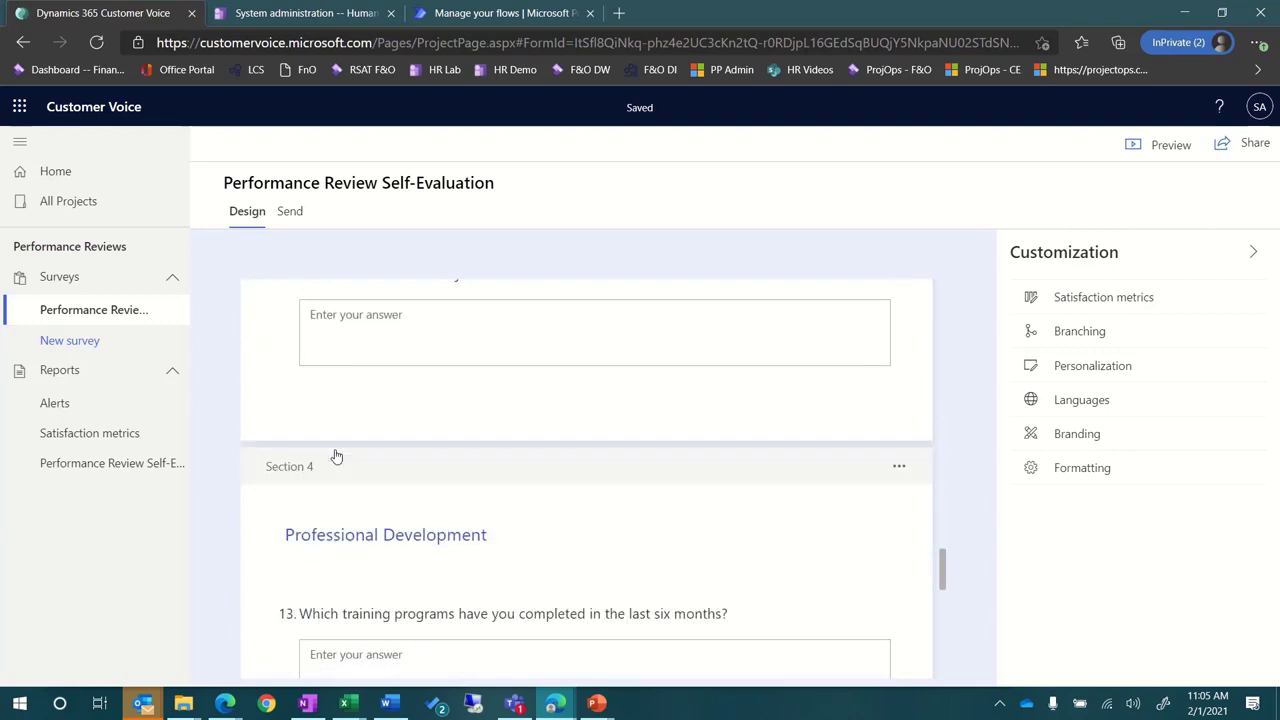
pyautogui.scroll(-5, 336, 455)
pyautogui.scroll(-4, 336, 455)
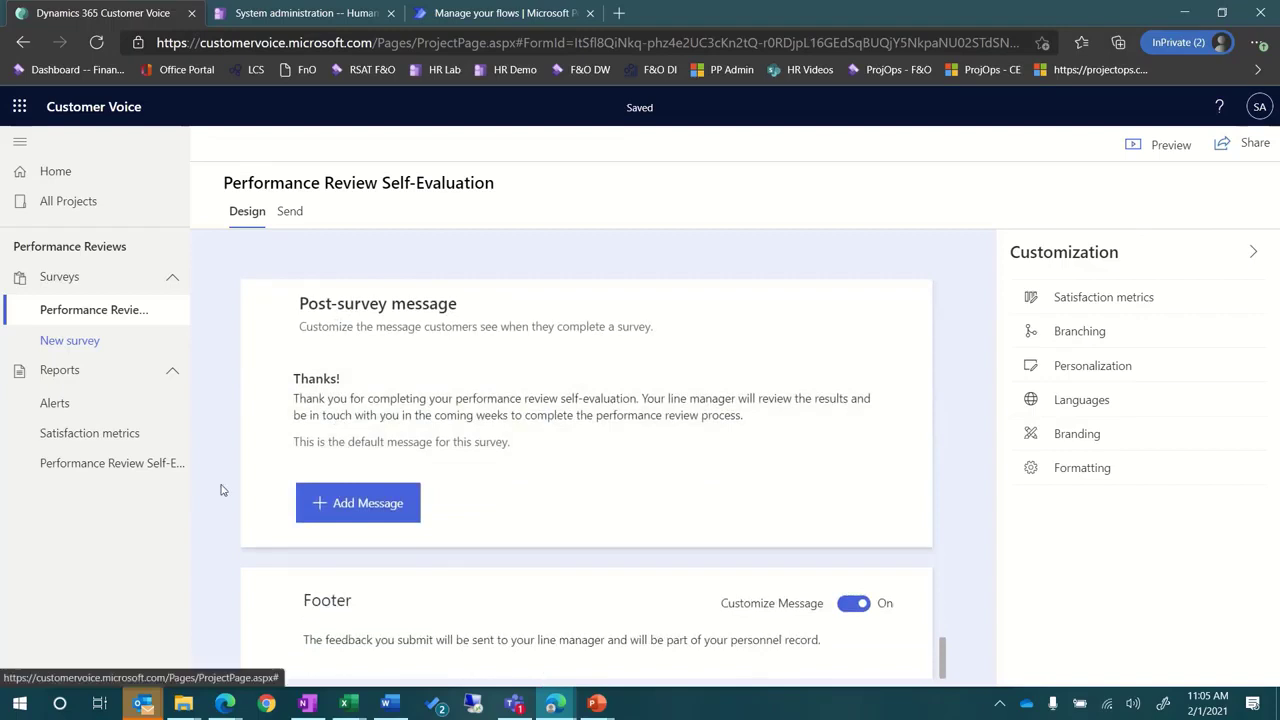
# Step: Check the survey's sending statistics (8 invites, 1 response) and open the flow in Power Automate
pyautogui.click(292, 214)
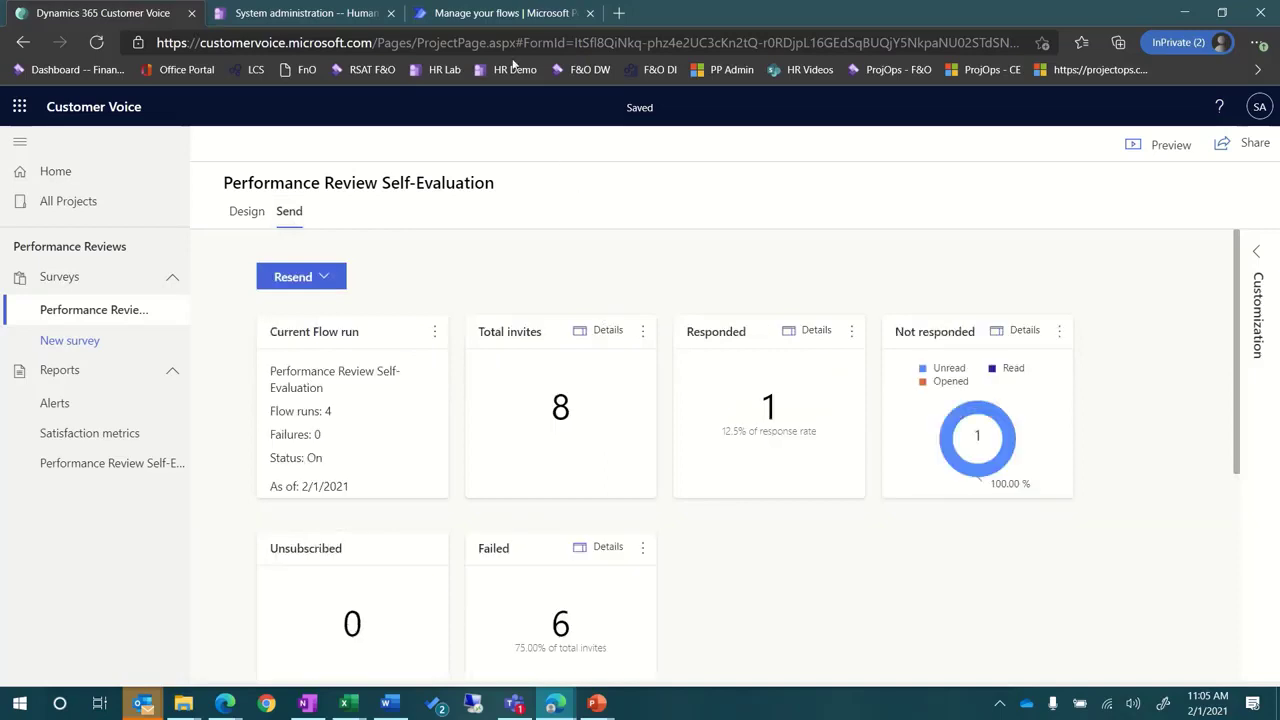
pyautogui.click(494, 14)
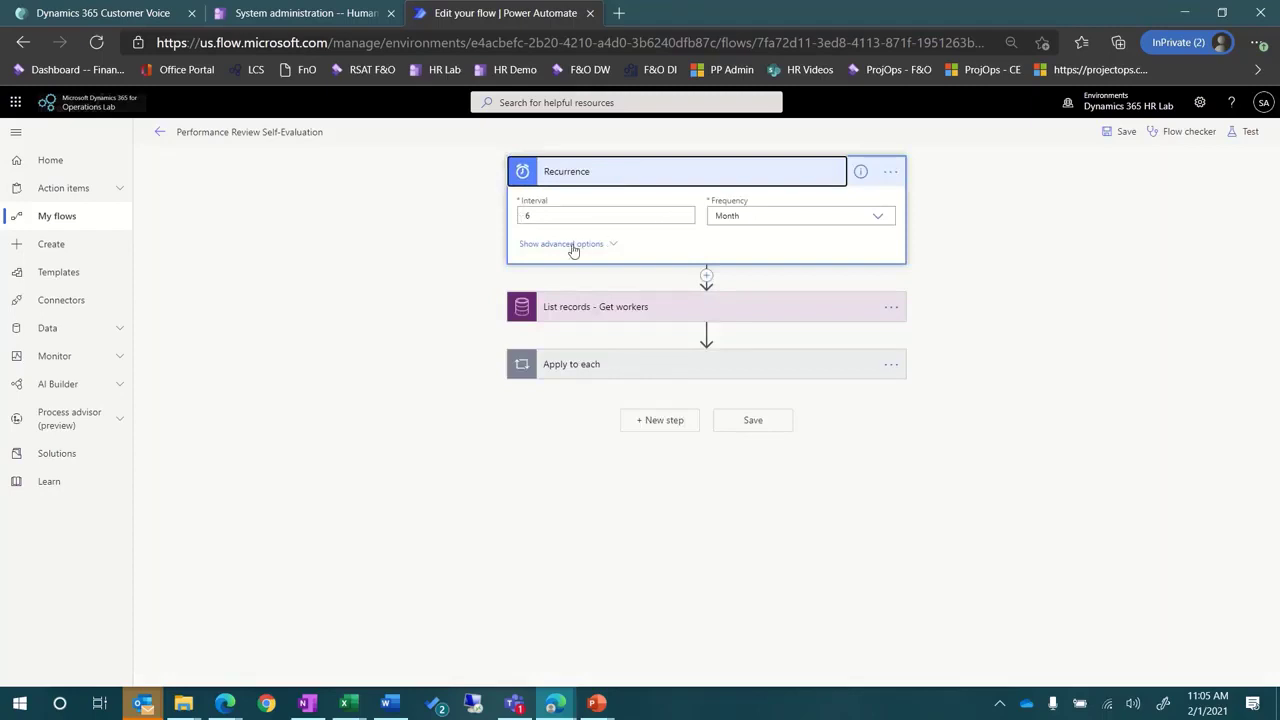
# Step: Expand the Recurrence and List records steps with advanced options, showing Top Count 2
pyautogui.click(572, 246)
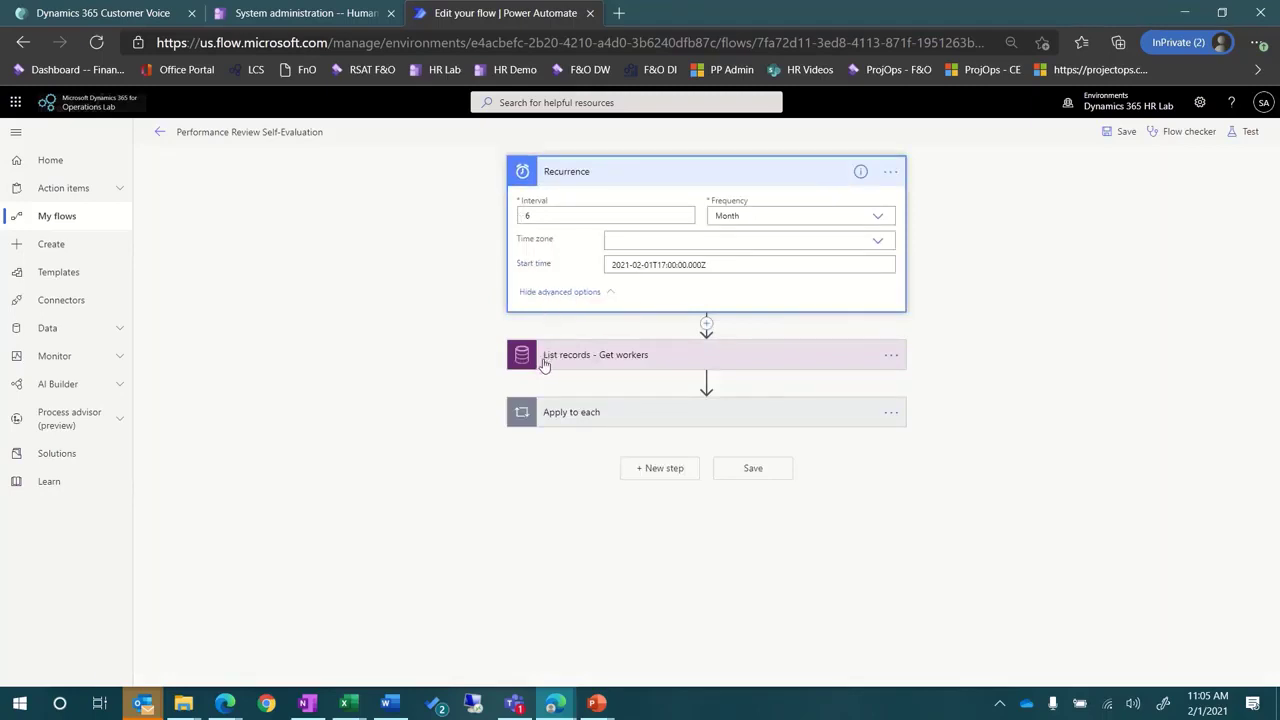
pyautogui.click(545, 358)
pyautogui.click(542, 414)
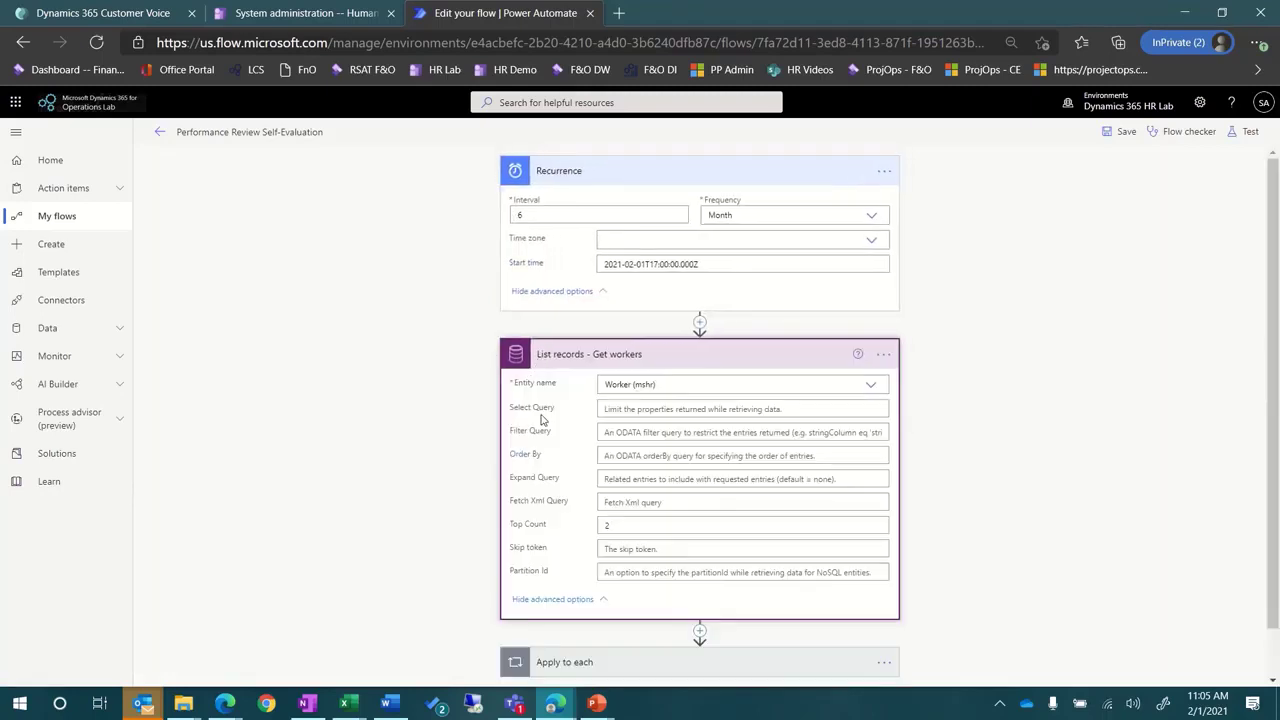
pyautogui.click(621, 525)
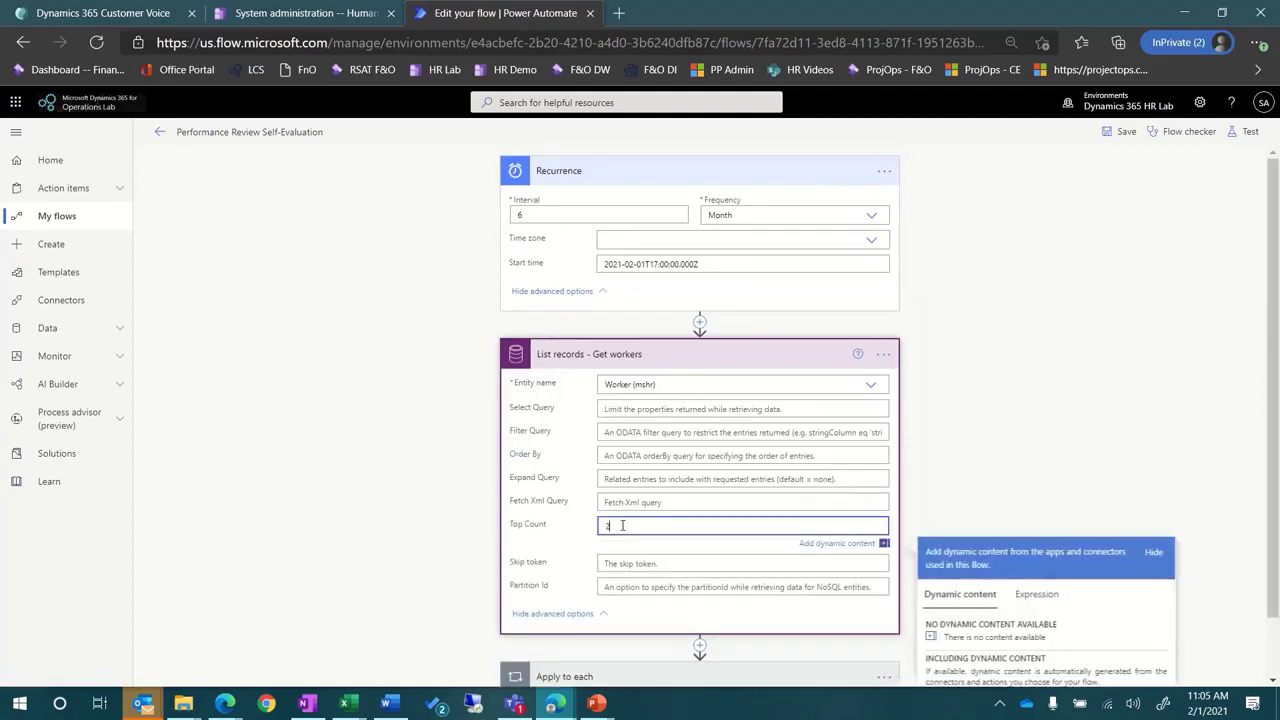
pyautogui.scroll(-1, 438, 536)
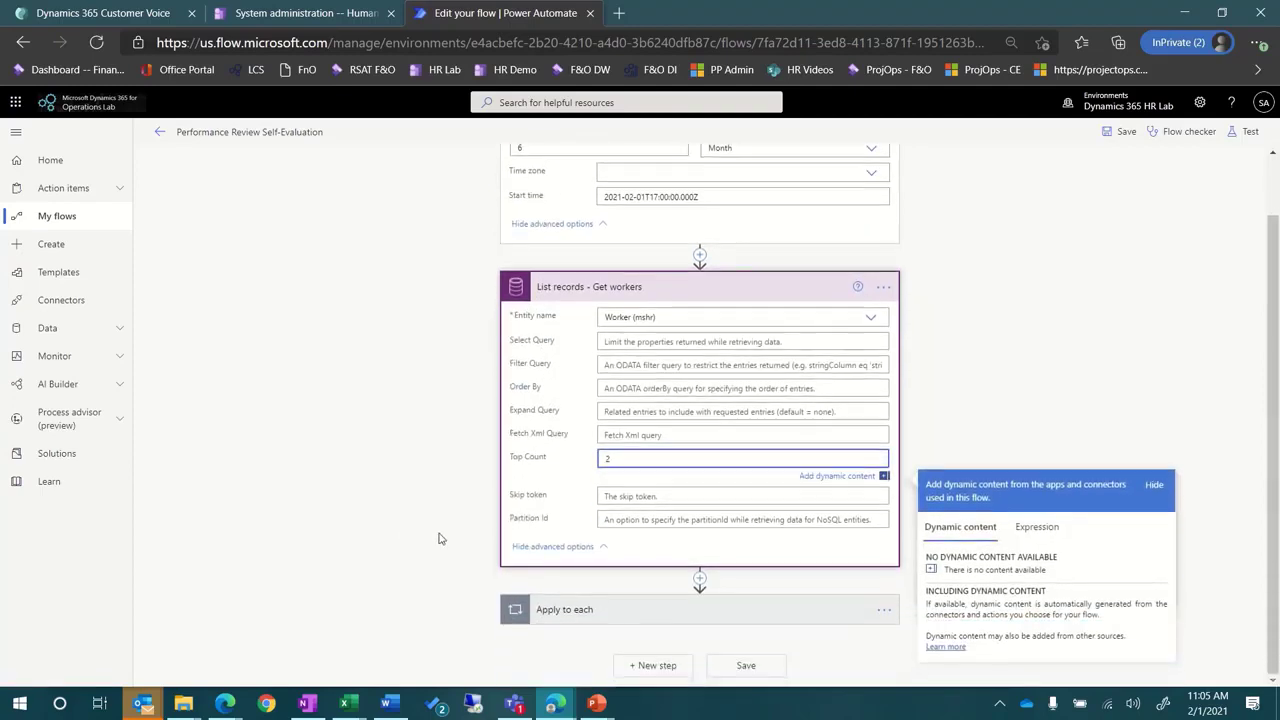
# Step: Expand Apply to each and Send a survey to show email, first name, last name and PersonnelNumber
pyautogui.click(560, 602)
pyautogui.scroll(-1, 565, 546)
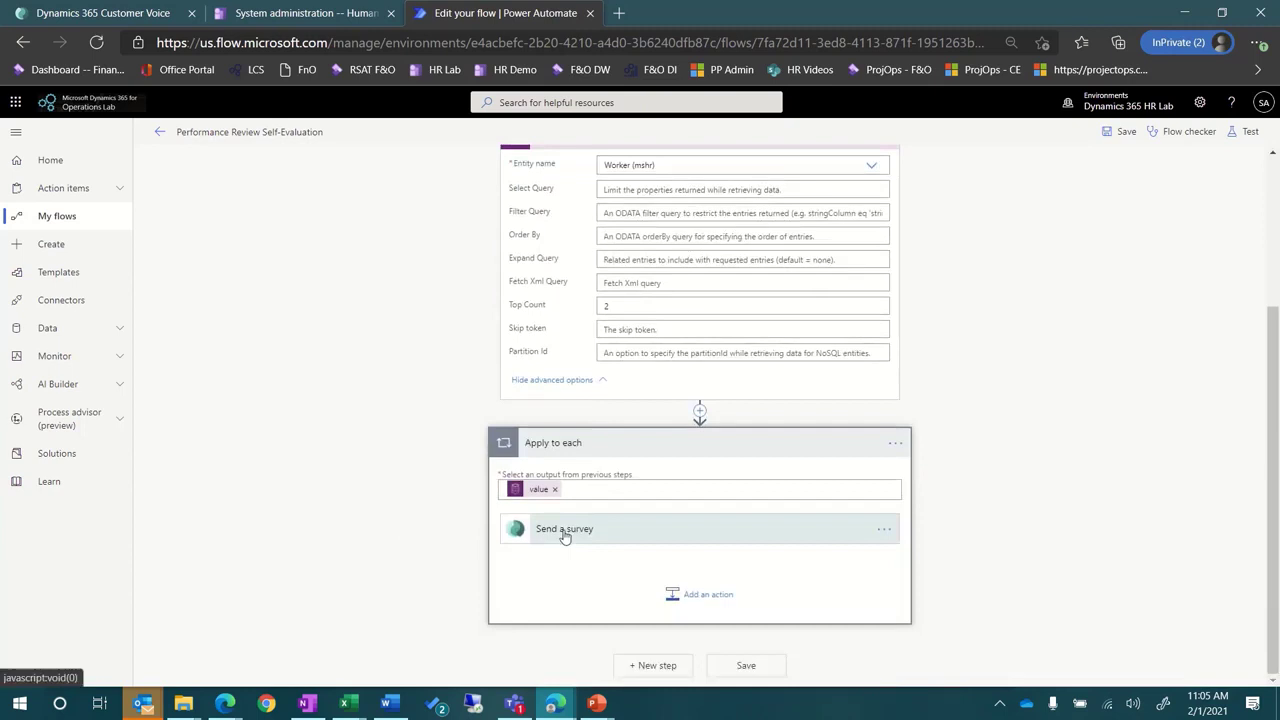
pyautogui.click(564, 530)
pyautogui.scroll(-2, 563, 534)
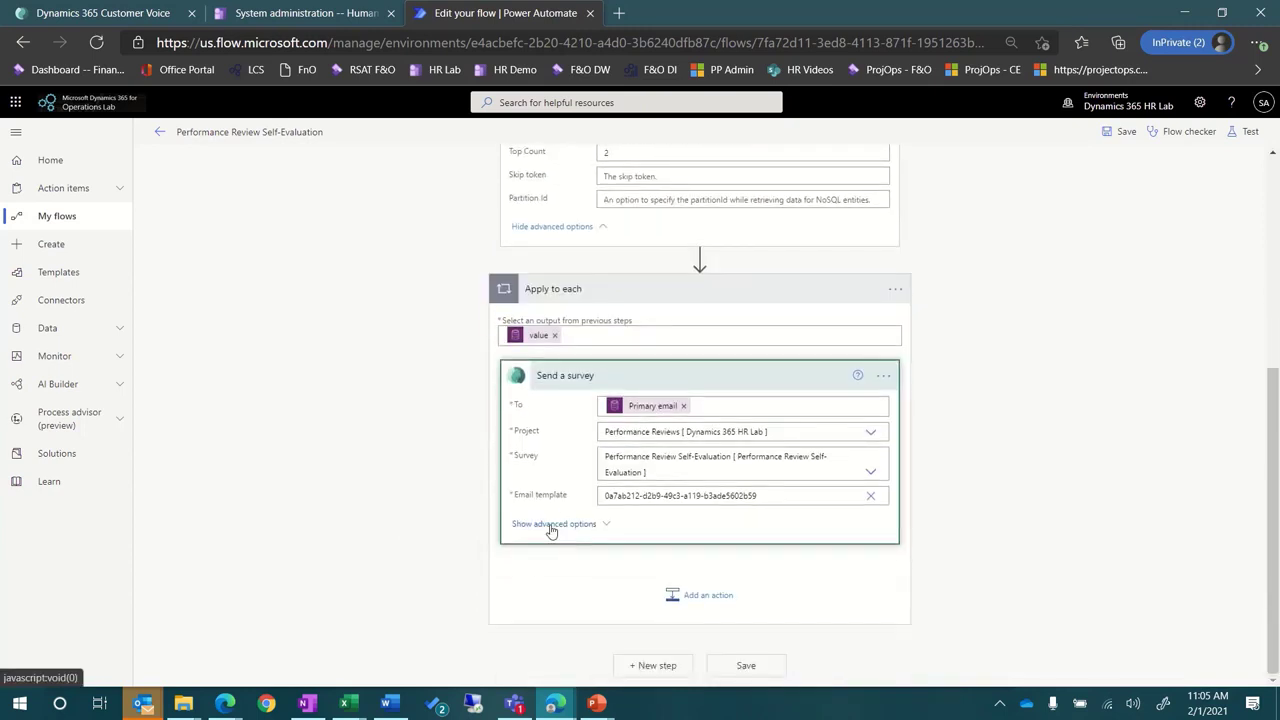
pyautogui.click(550, 524)
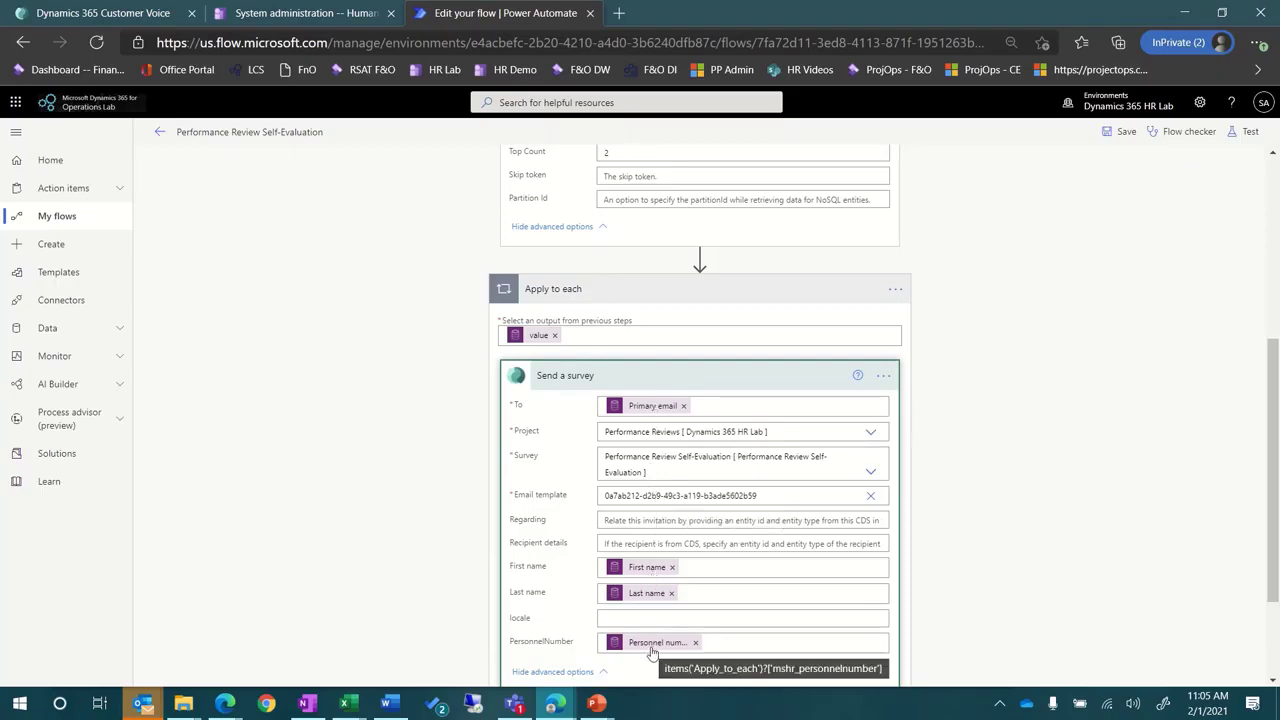
pyautogui.scroll(-3, 651, 653)
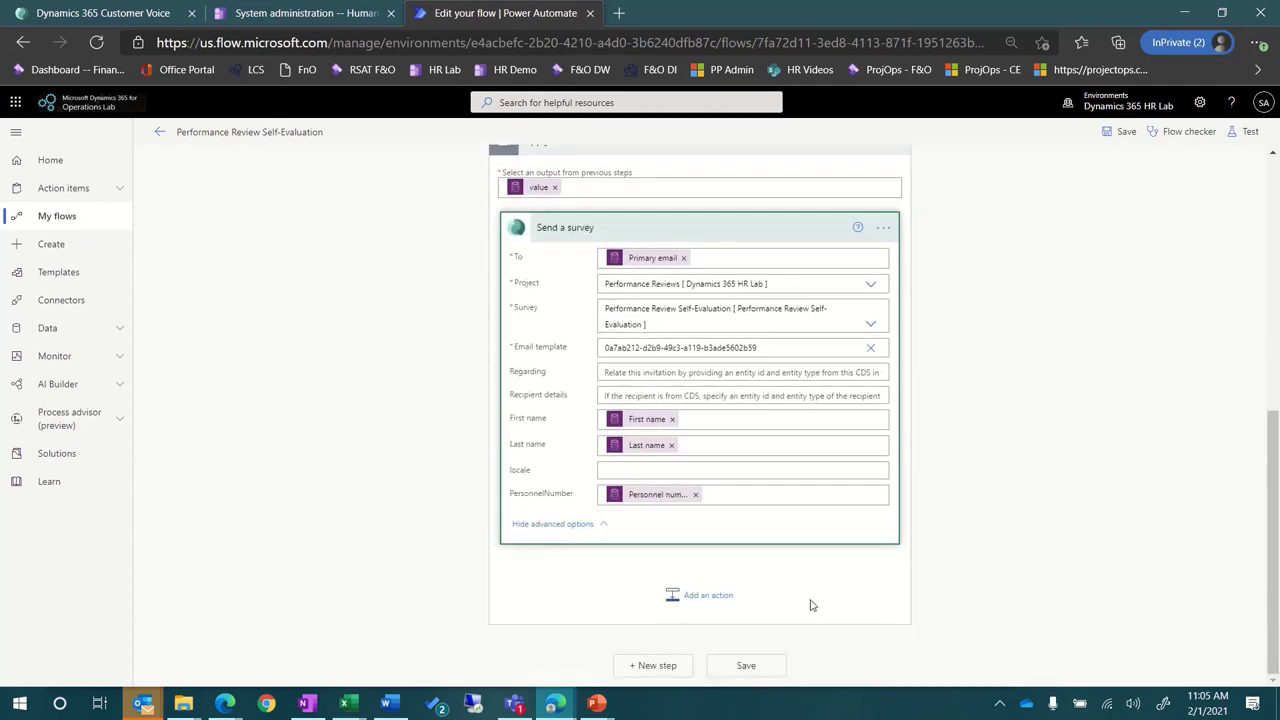
# Step: Run the Performance Review Self-Evaluation flow manually from its details page
pyautogui.click(161, 133)
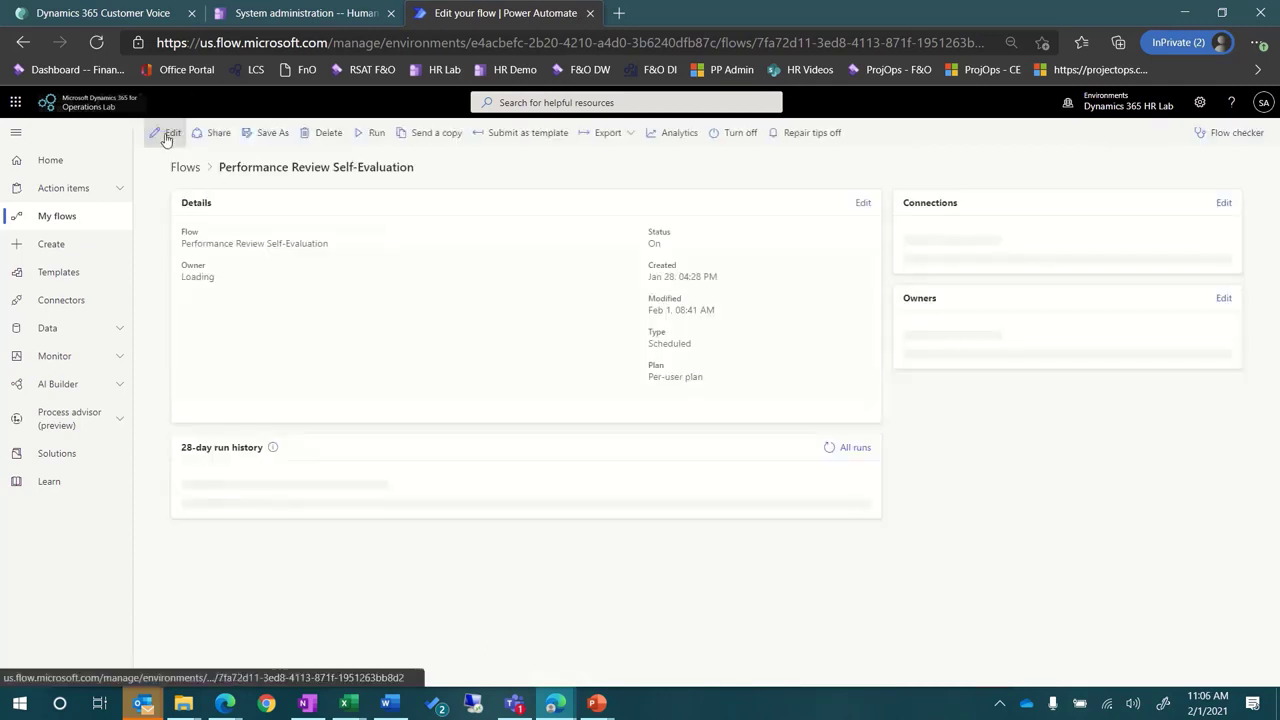
pyautogui.click(368, 133)
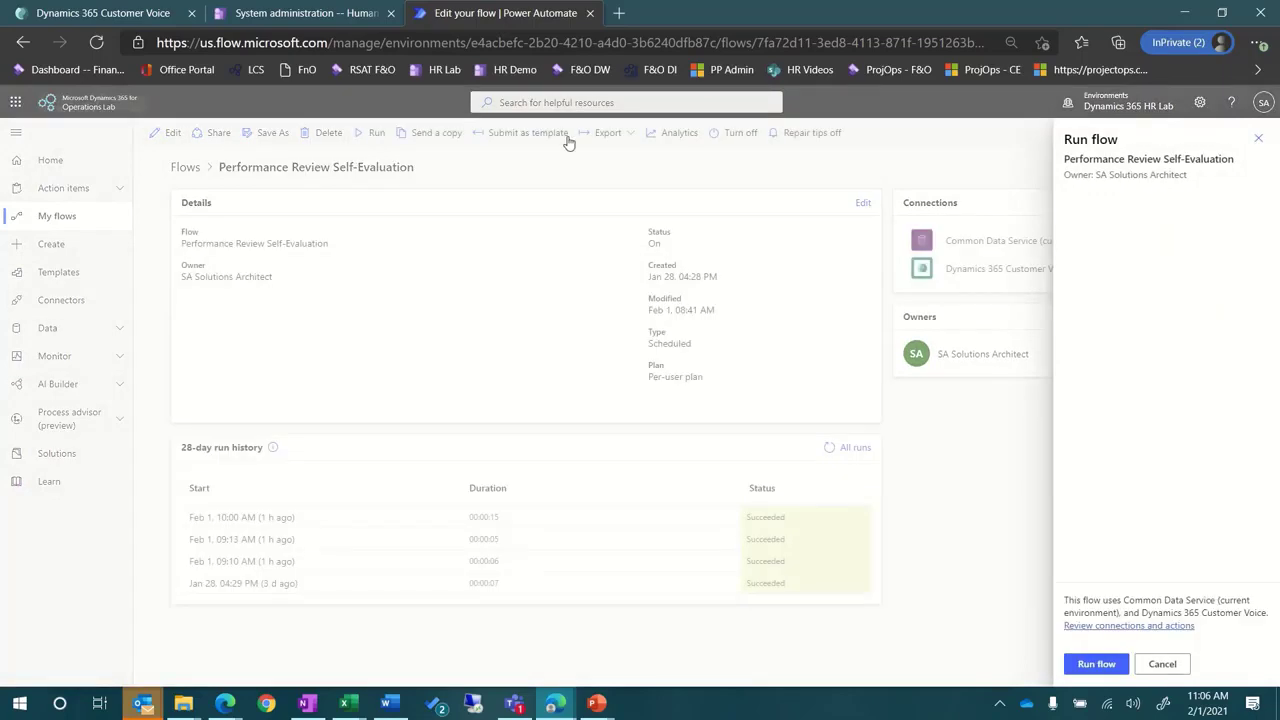
pyautogui.click(1092, 664)
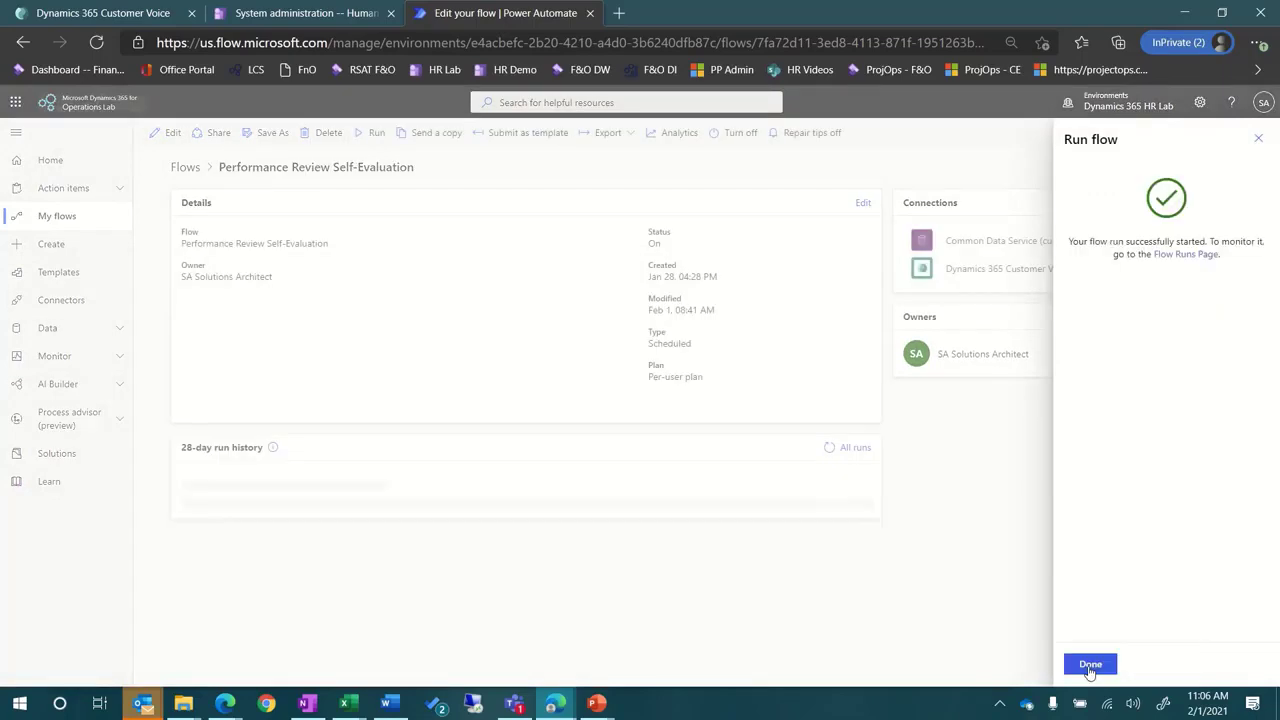
pyautogui.click(1090, 665)
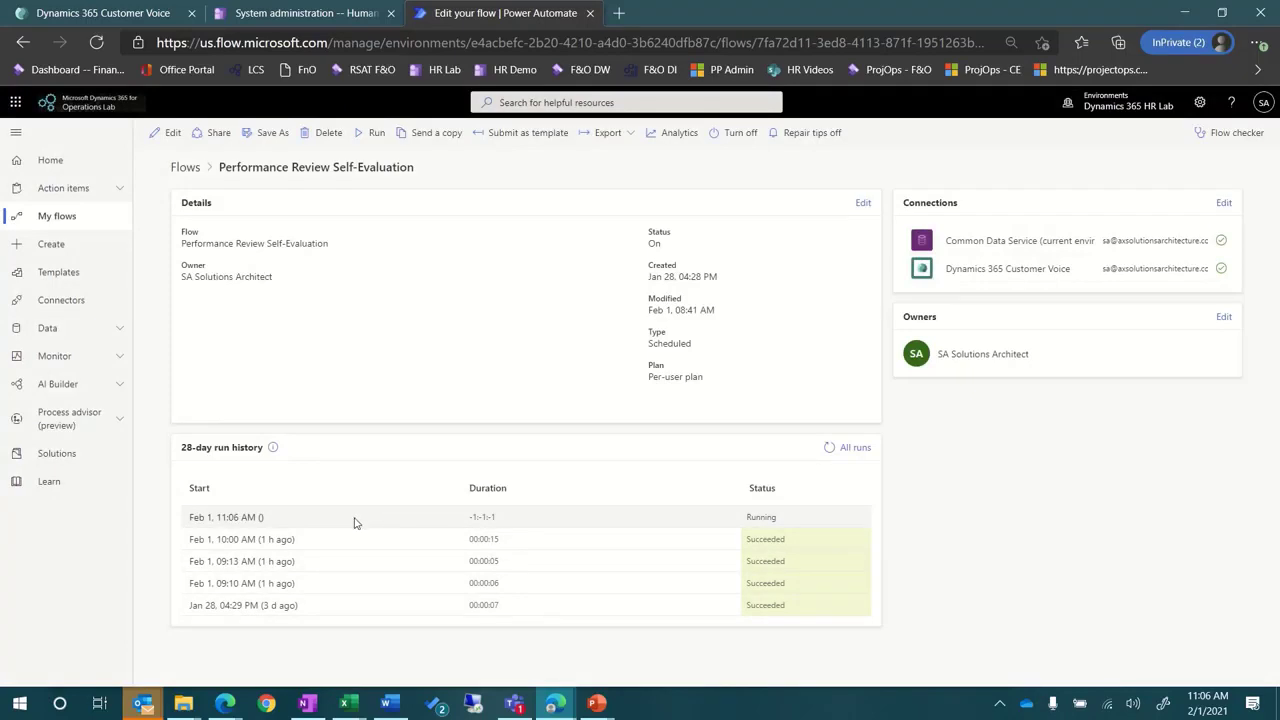
# Step: Open the successful 11:06 AM run and show the Send a survey step's inputs
pyautogui.click(829, 451)
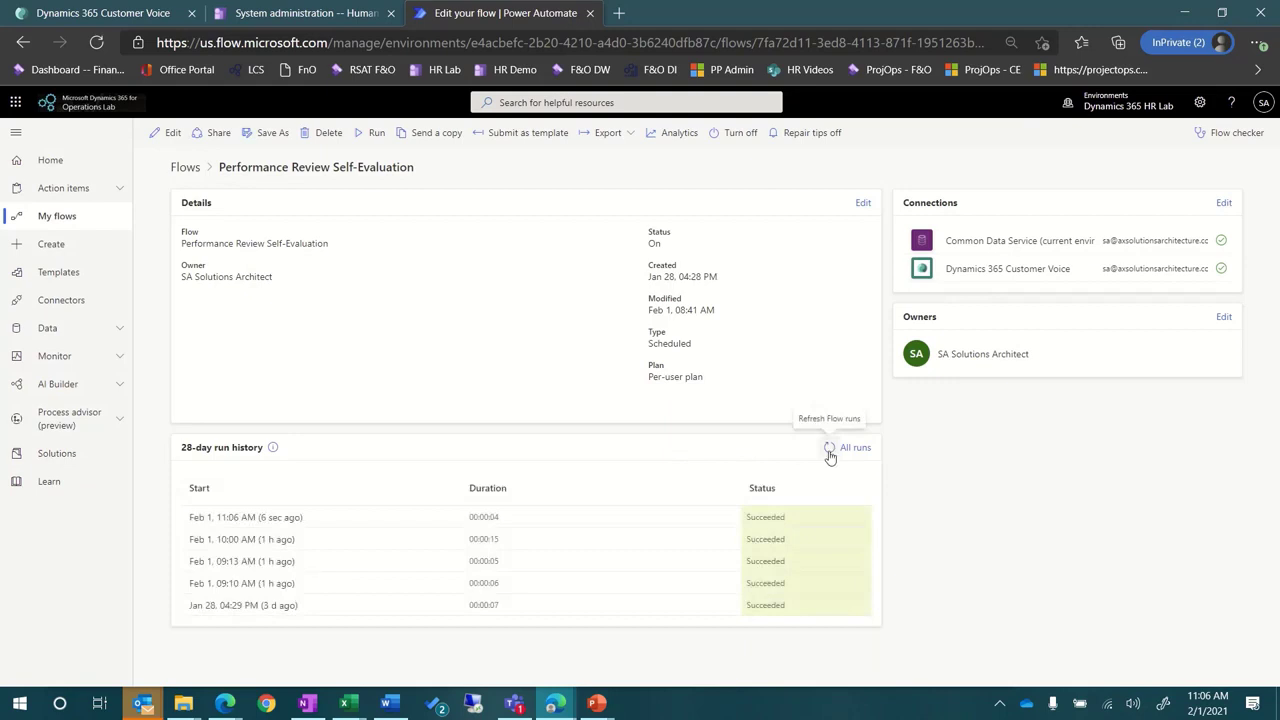
pyautogui.click(254, 521)
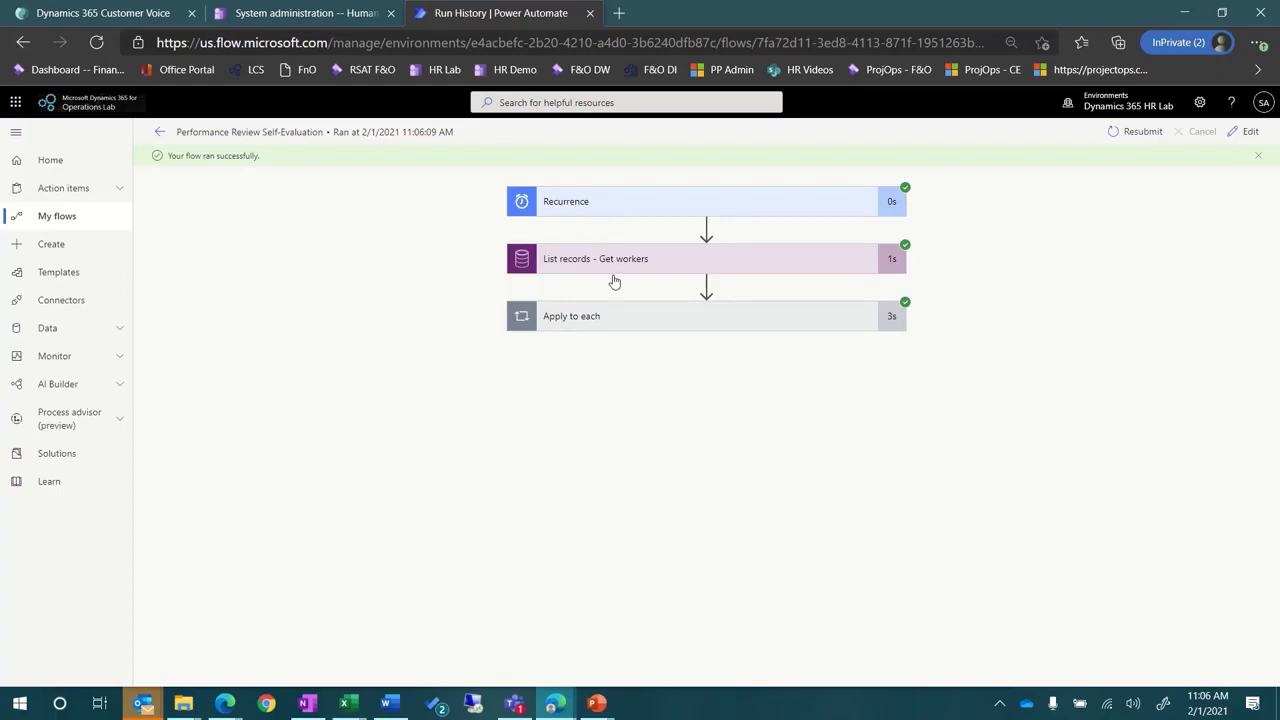
pyautogui.click(617, 326)
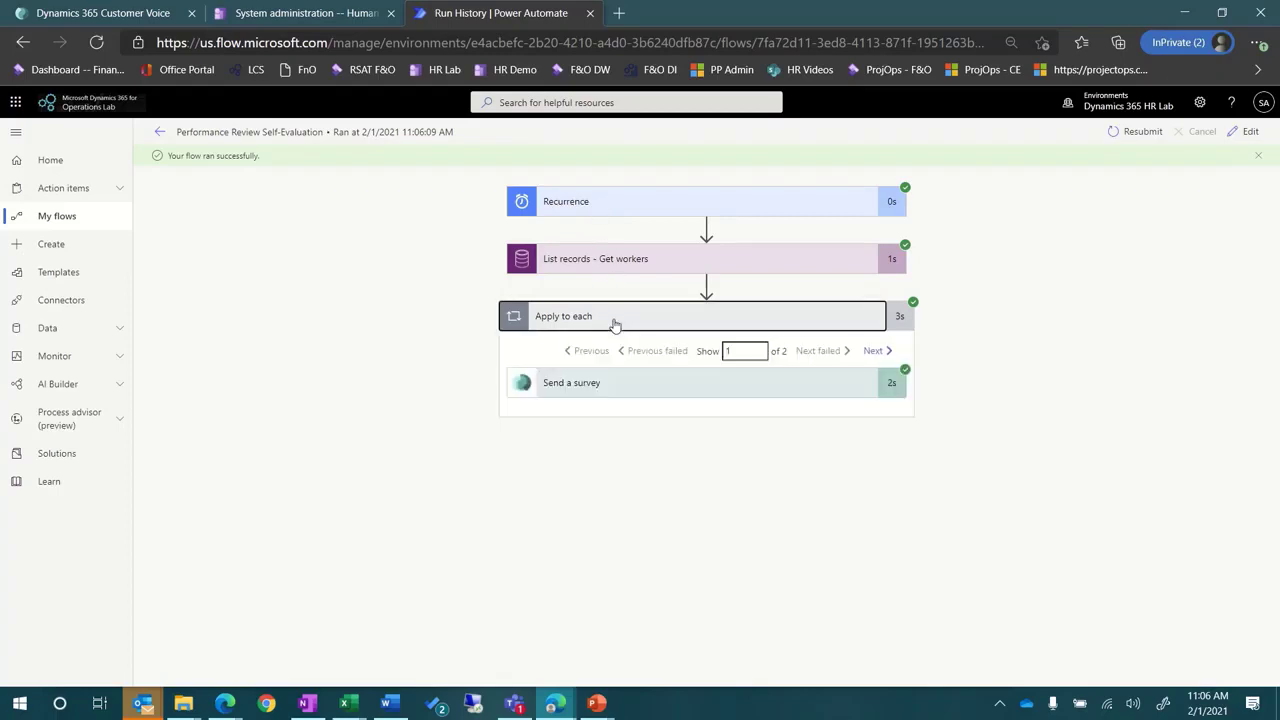
pyautogui.click(604, 399)
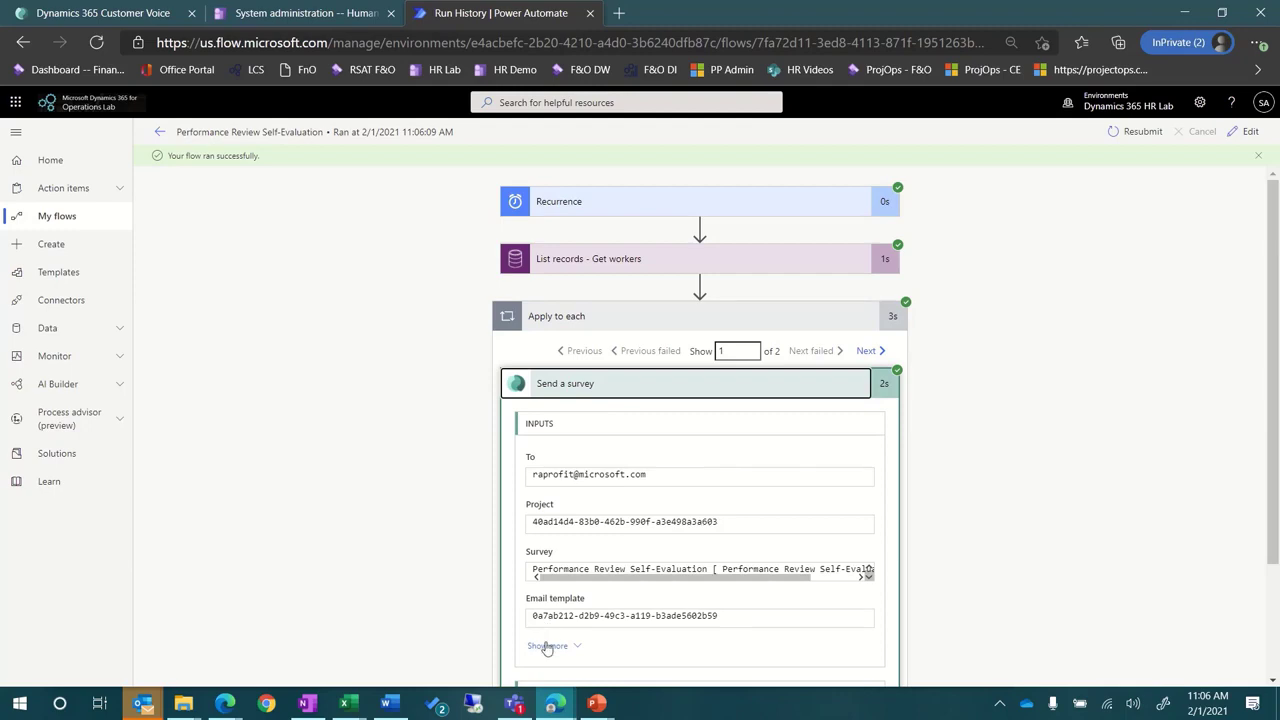
pyautogui.click(137, 703)
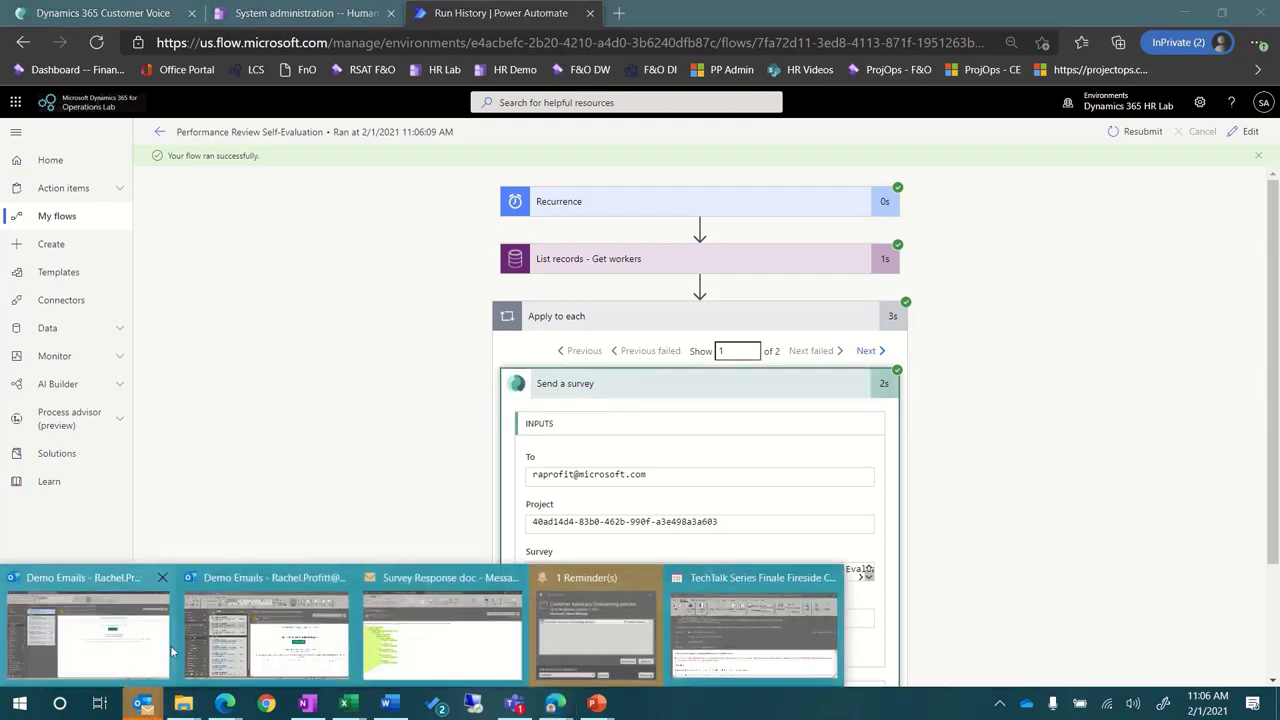
# Step: Start the survey from the 11:06 AM invitation in Demo Emails, in a maximized browser window
pyautogui.click(230, 630)
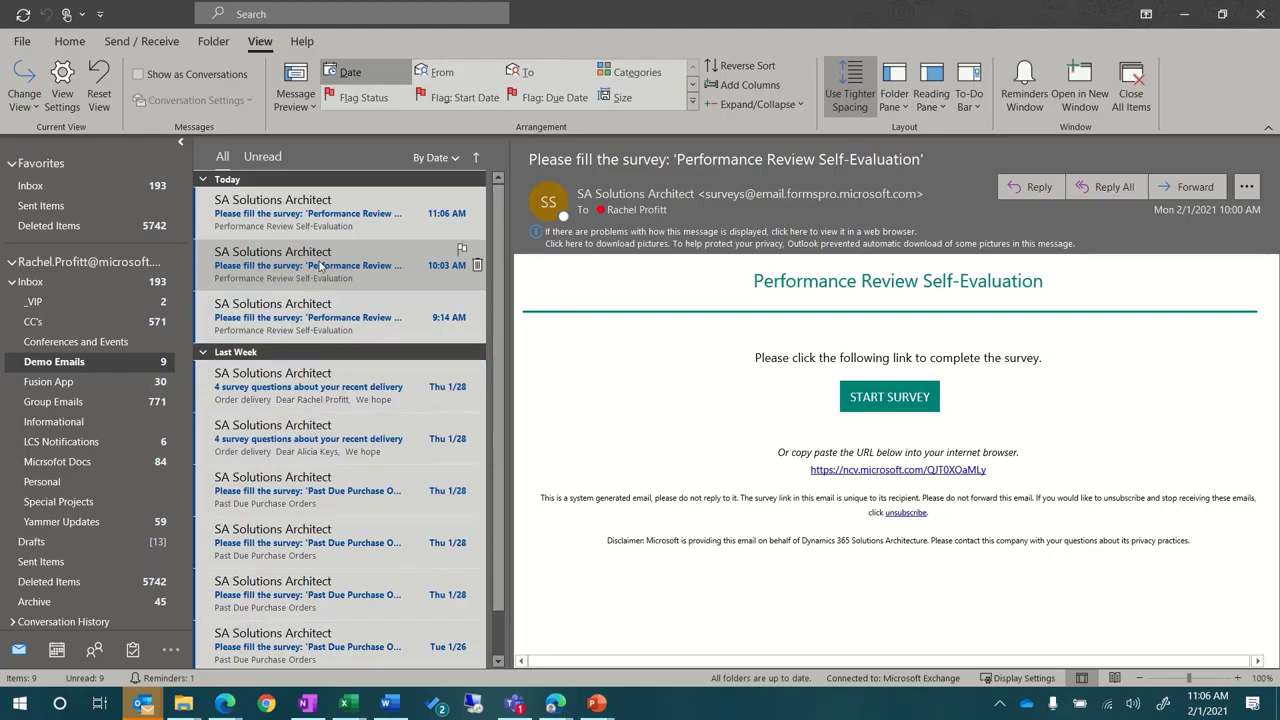
pyautogui.click(320, 213)
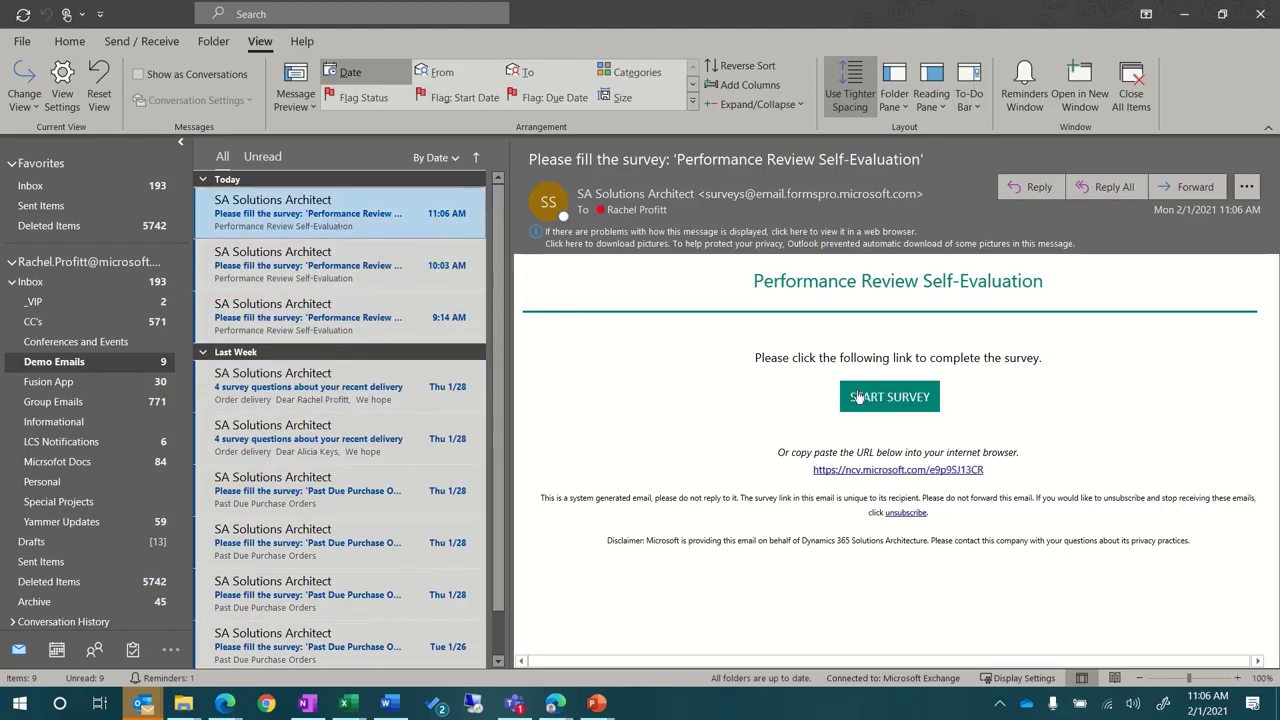
pyautogui.click(858, 397)
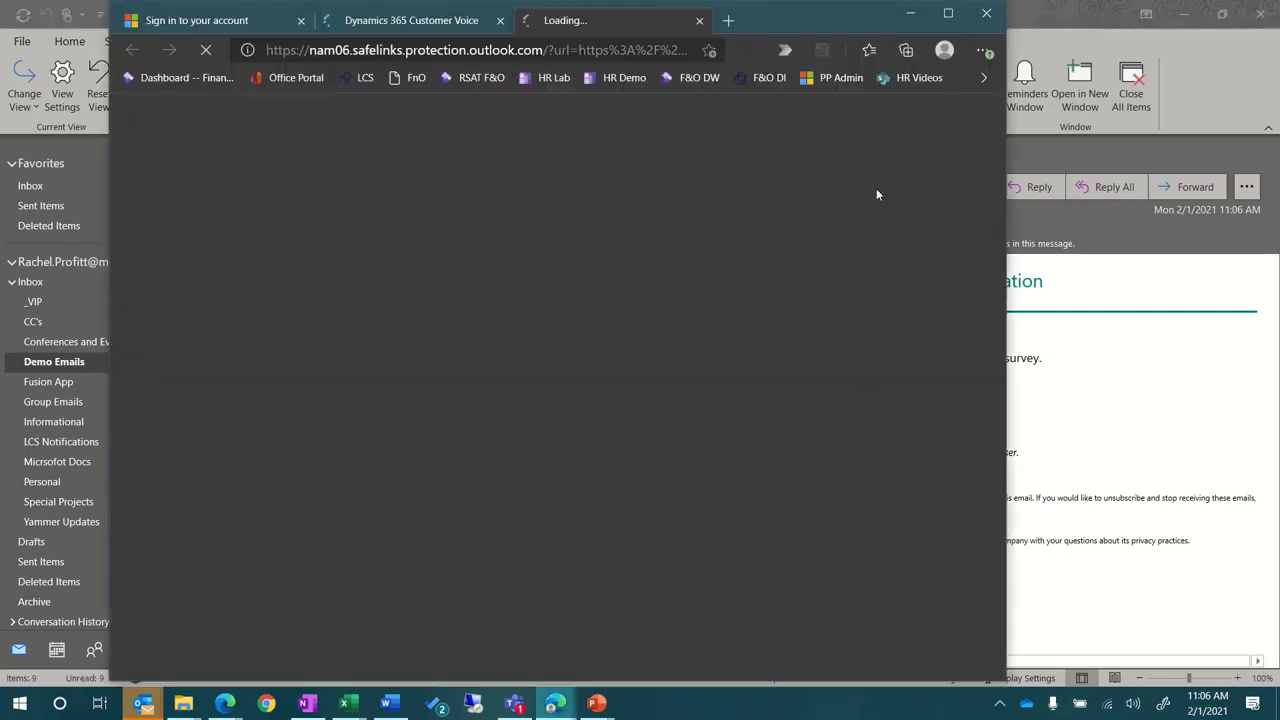
pyautogui.click(947, 13)
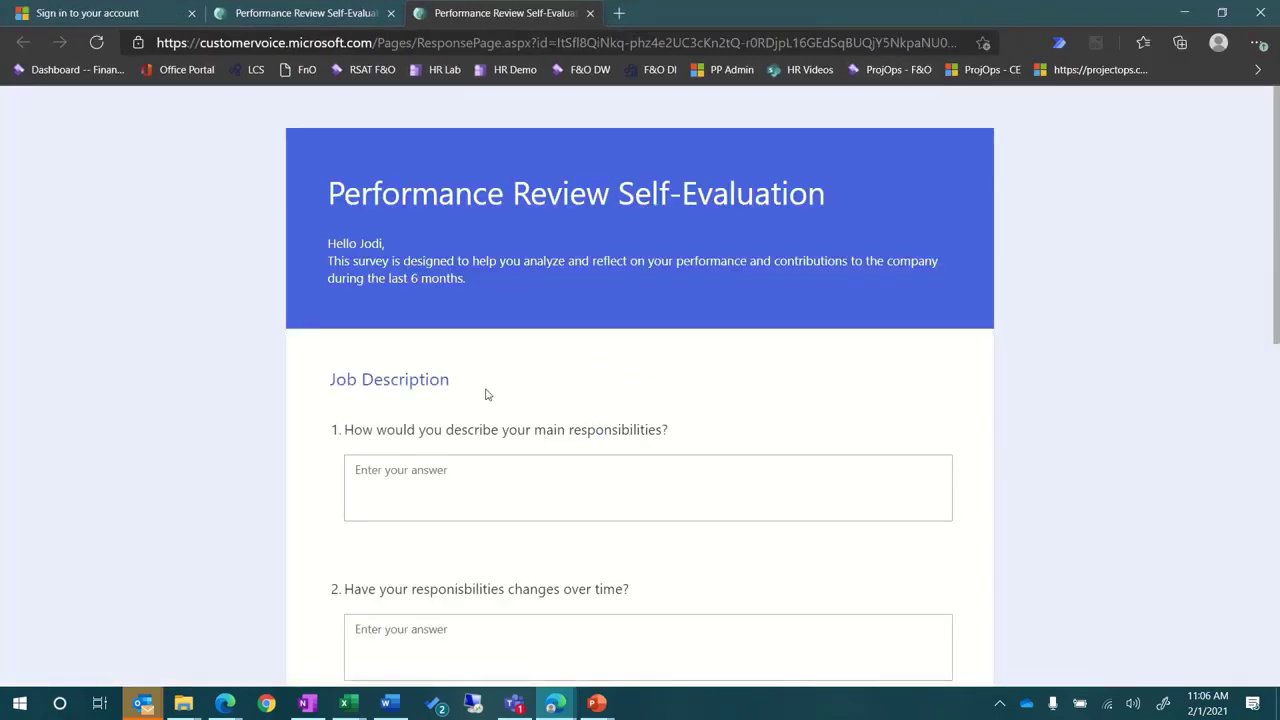
# Step: Answer the responsibilities questions, listing 'TechTalks, Exam reviews, etc.' as other tasks
pyautogui.click(441, 482)
pyautogui.write('Takin')
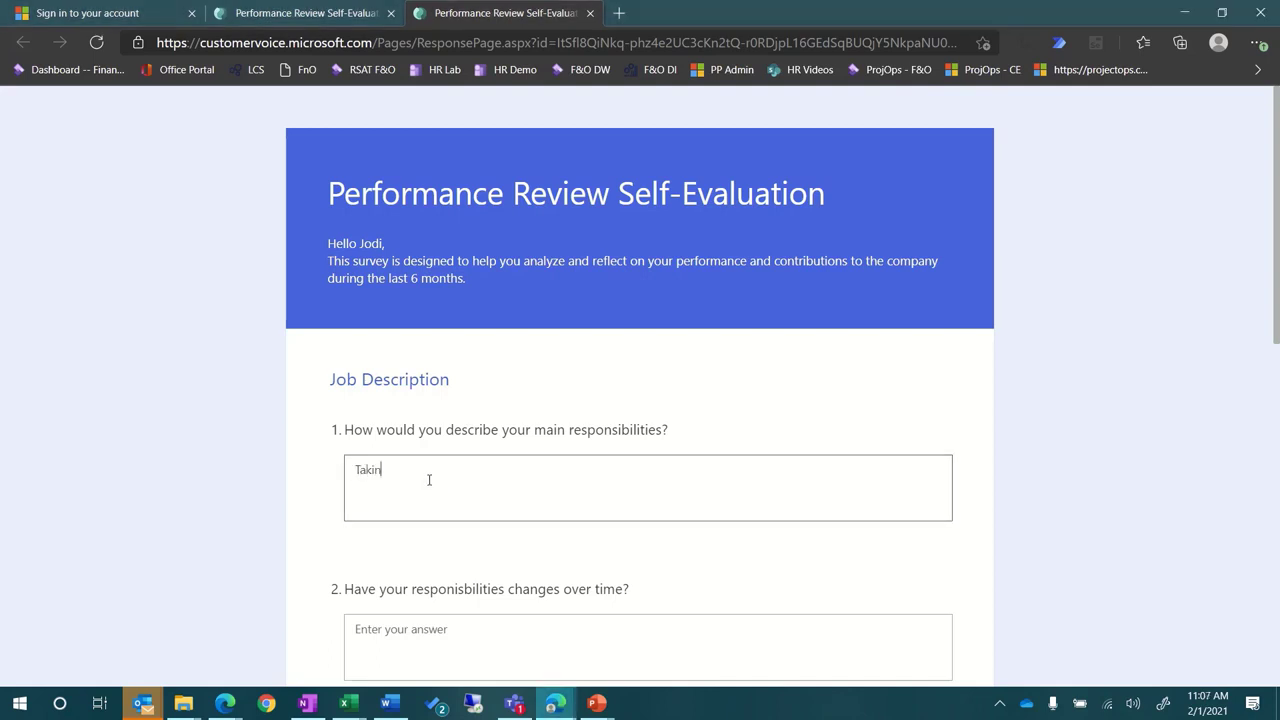
pyautogui.write('g care of customers')
pyautogui.click(360, 668)
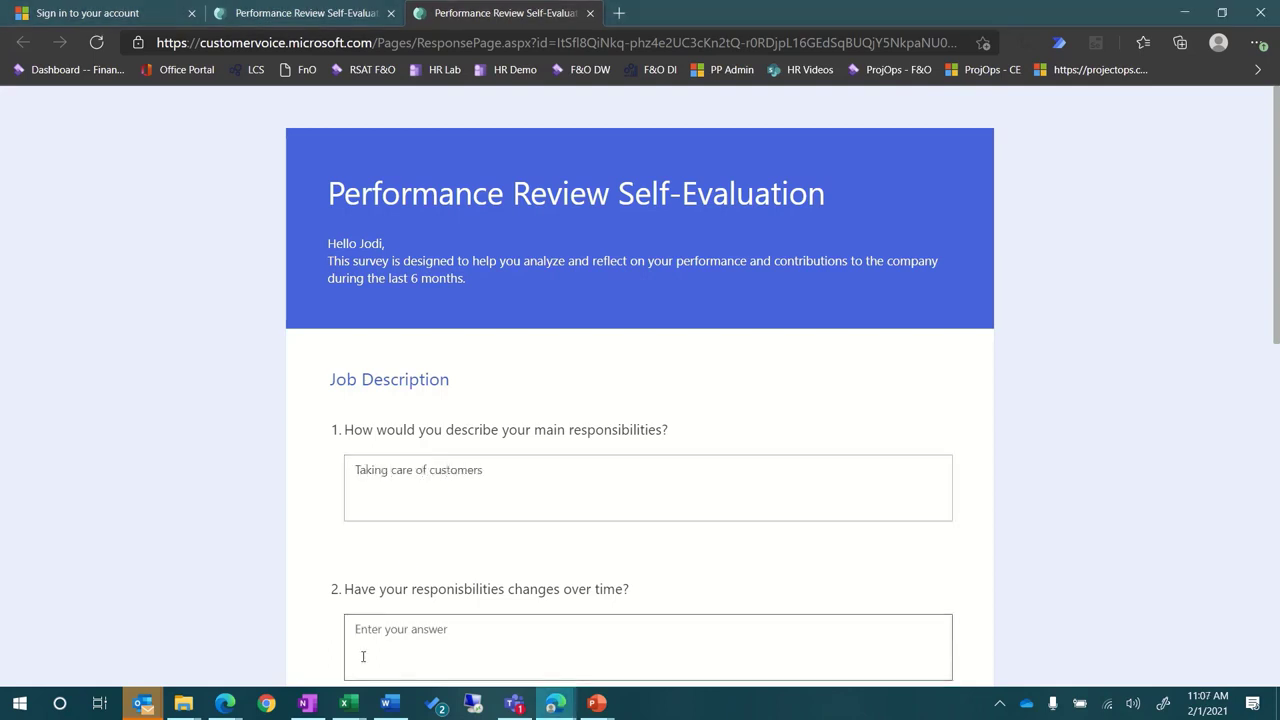
pyautogui.write('Yes gradually I have more customers and need')
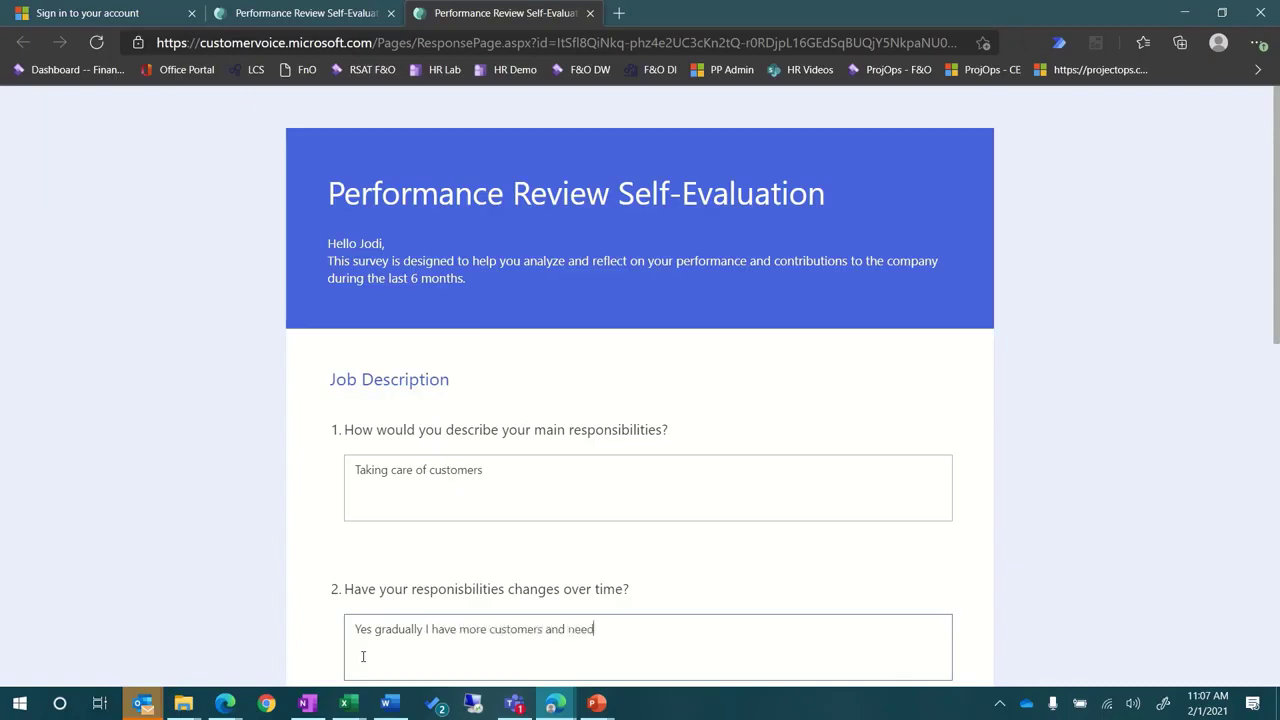
pyautogui.write(' to put other resources t')
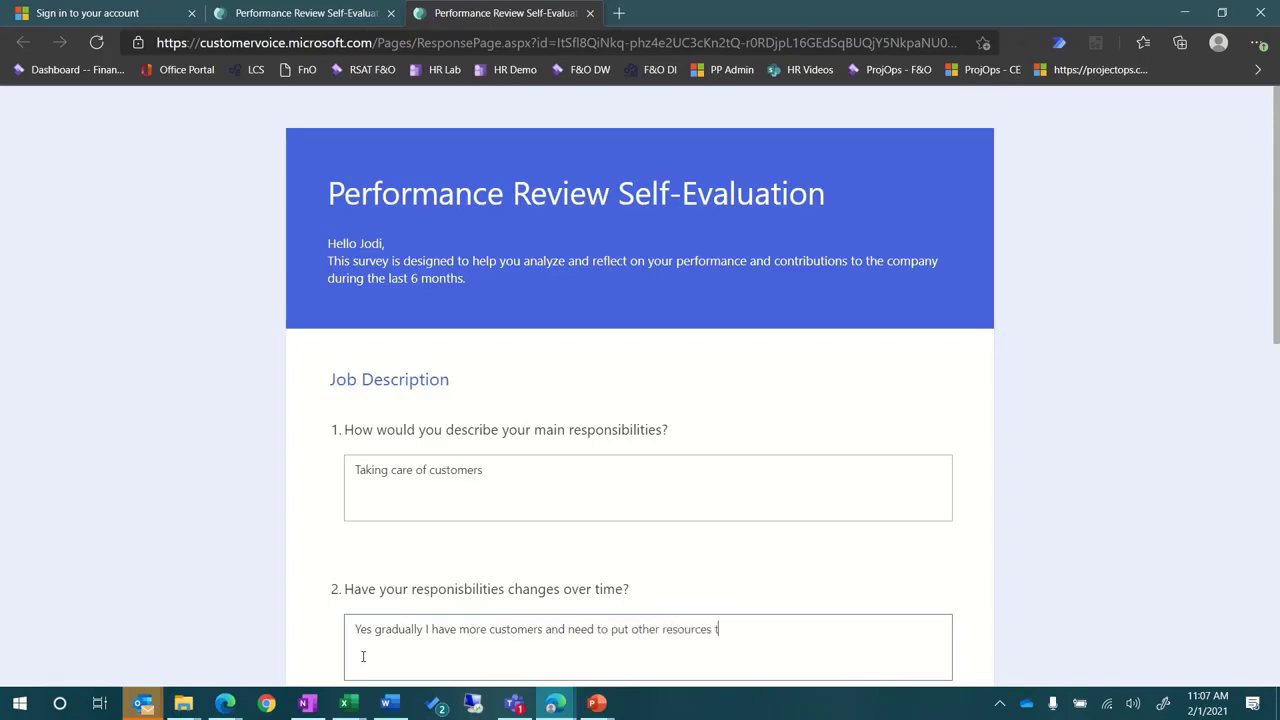
pyautogui.write('ogether.')
pyautogui.scroll(-3, 360, 640)
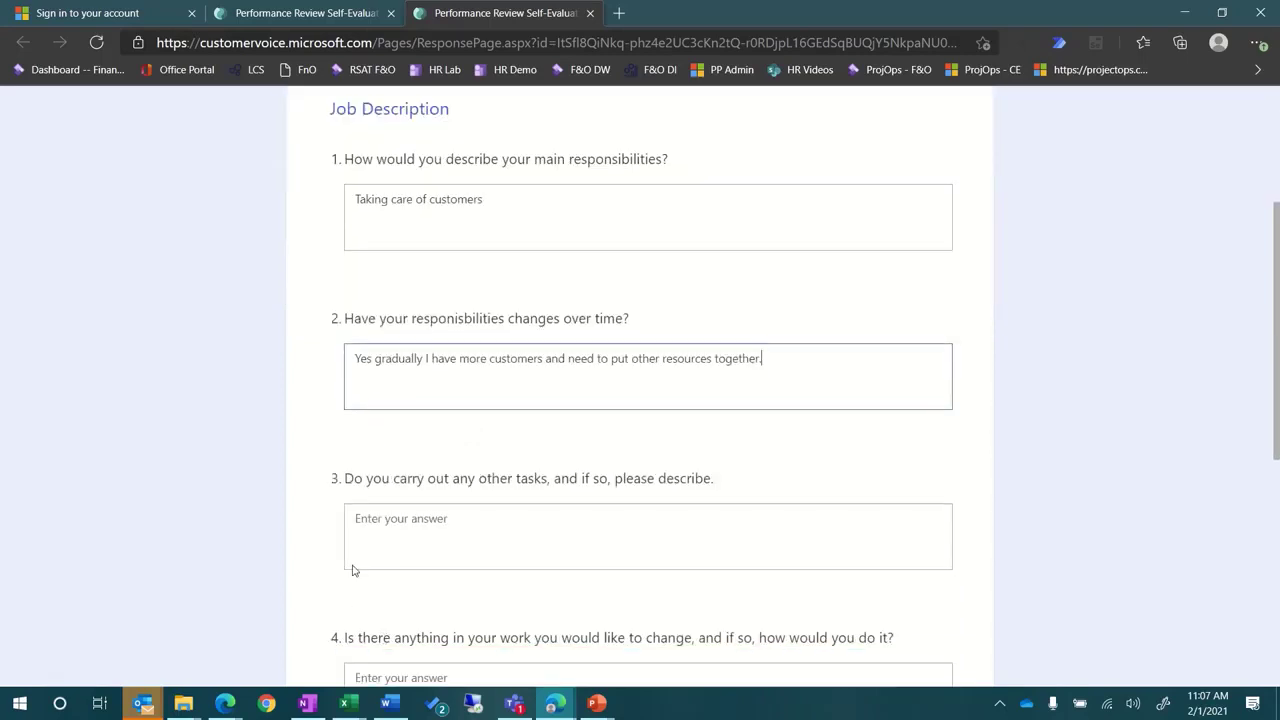
pyautogui.click(387, 523)
pyautogui.write('TechTalks,')
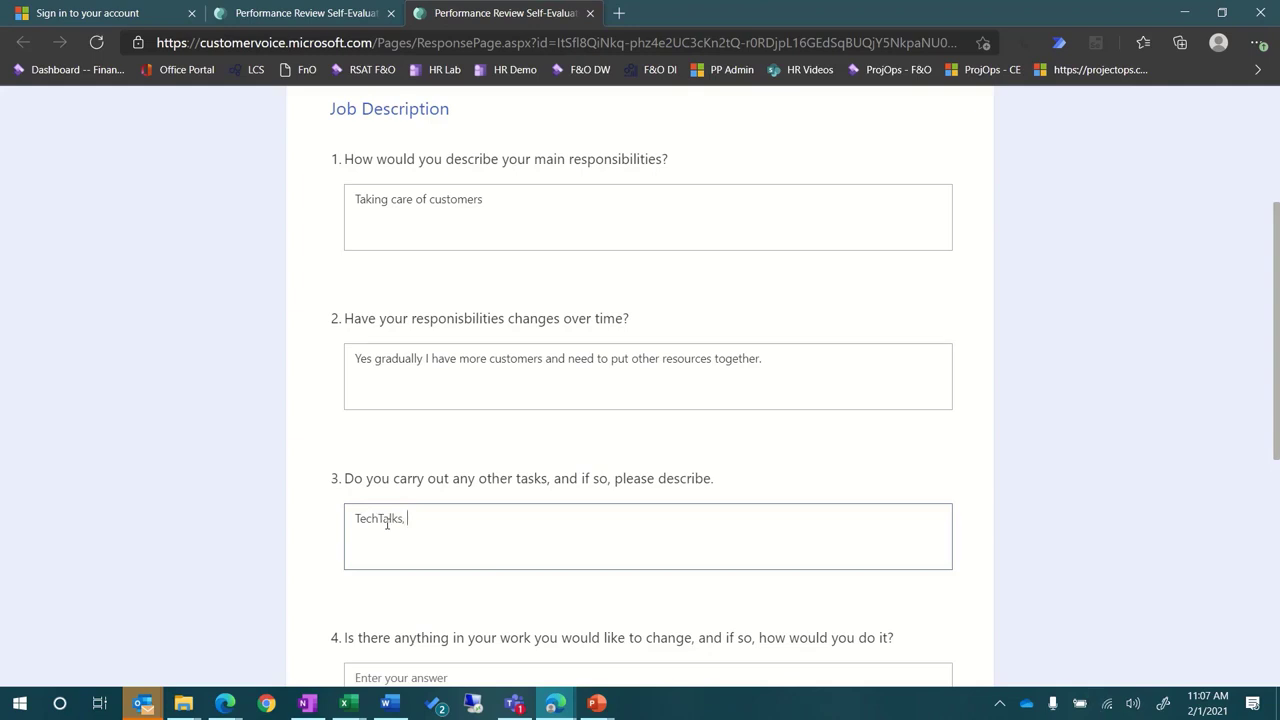
pyautogui.write(' Exam reviews, etc.')
# Step: Answer question 4 with 'No' and question 5 with 'More regular check-ins'
pyautogui.scroll(-3, 388, 528)
pyautogui.click(392, 523)
pyautogui.write('No')
pyautogui.scroll(-3, 390, 518)
pyautogui.click(380, 488)
pyautogui.write('M')
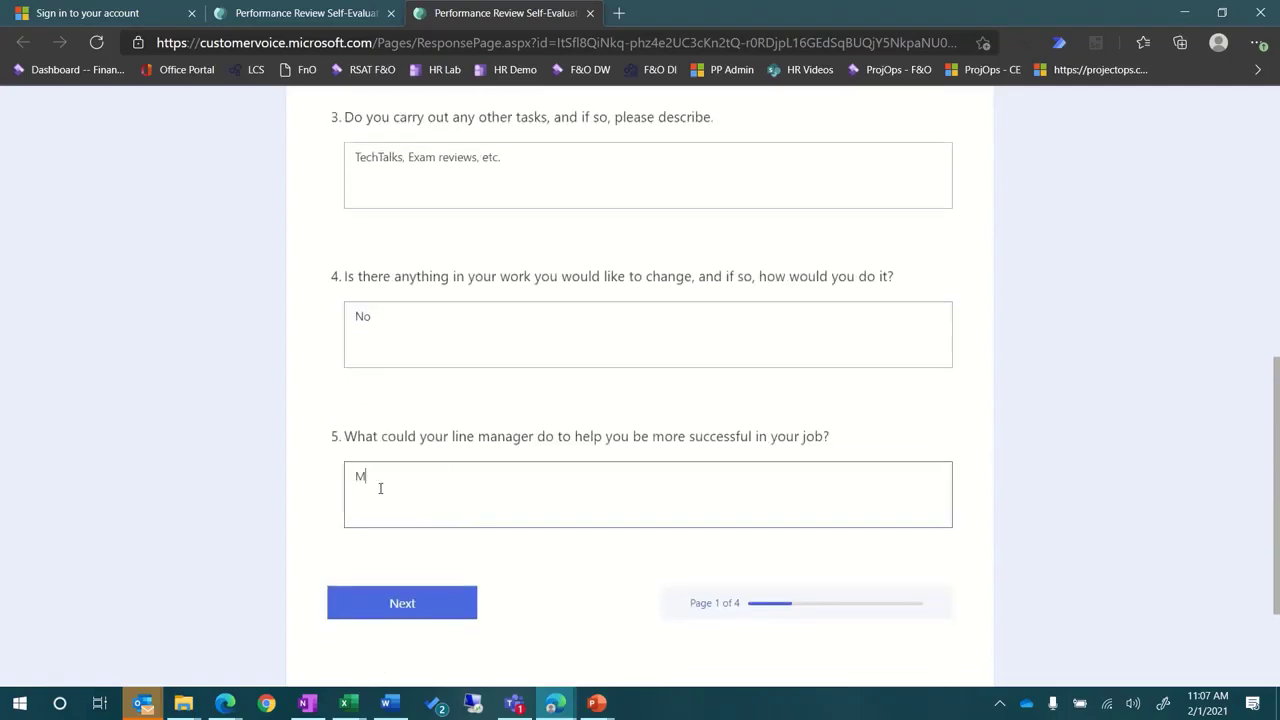
pyautogui.write('ore regular check-ins')
# Step: Answer Yes to feeling successful this period, page through the survey and submit it
pyautogui.click(370, 608)
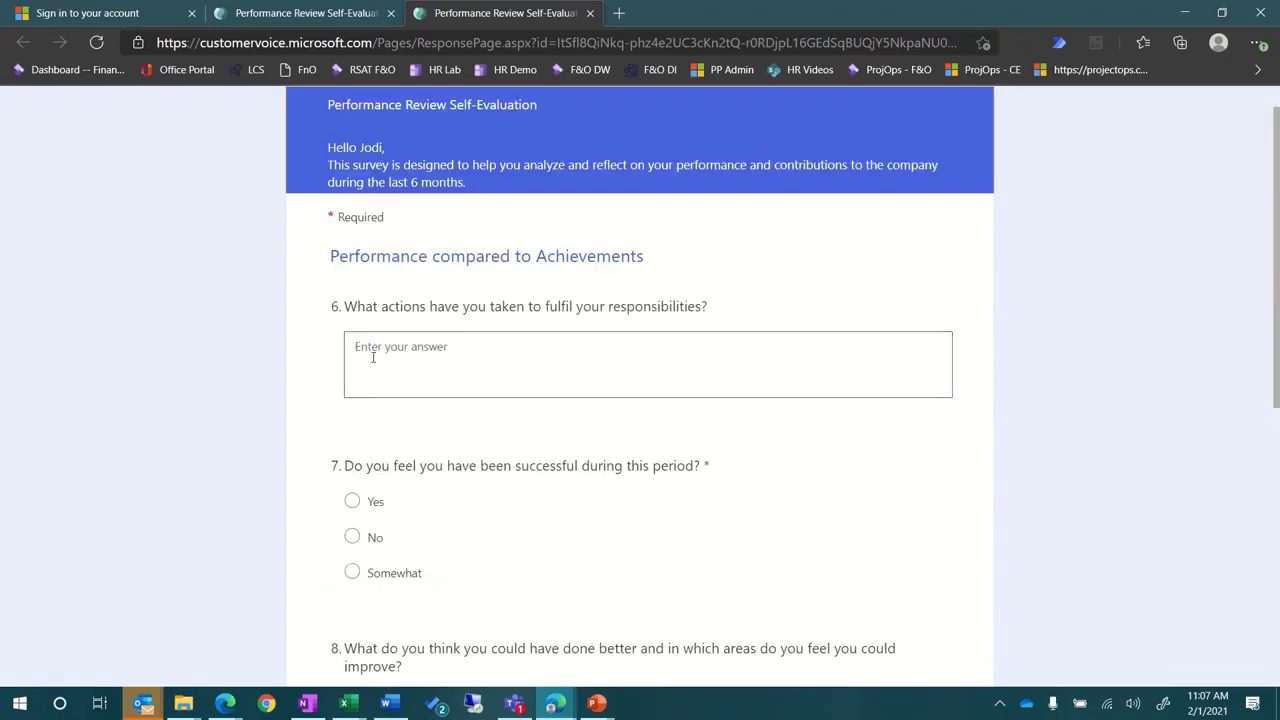
pyautogui.click(352, 501)
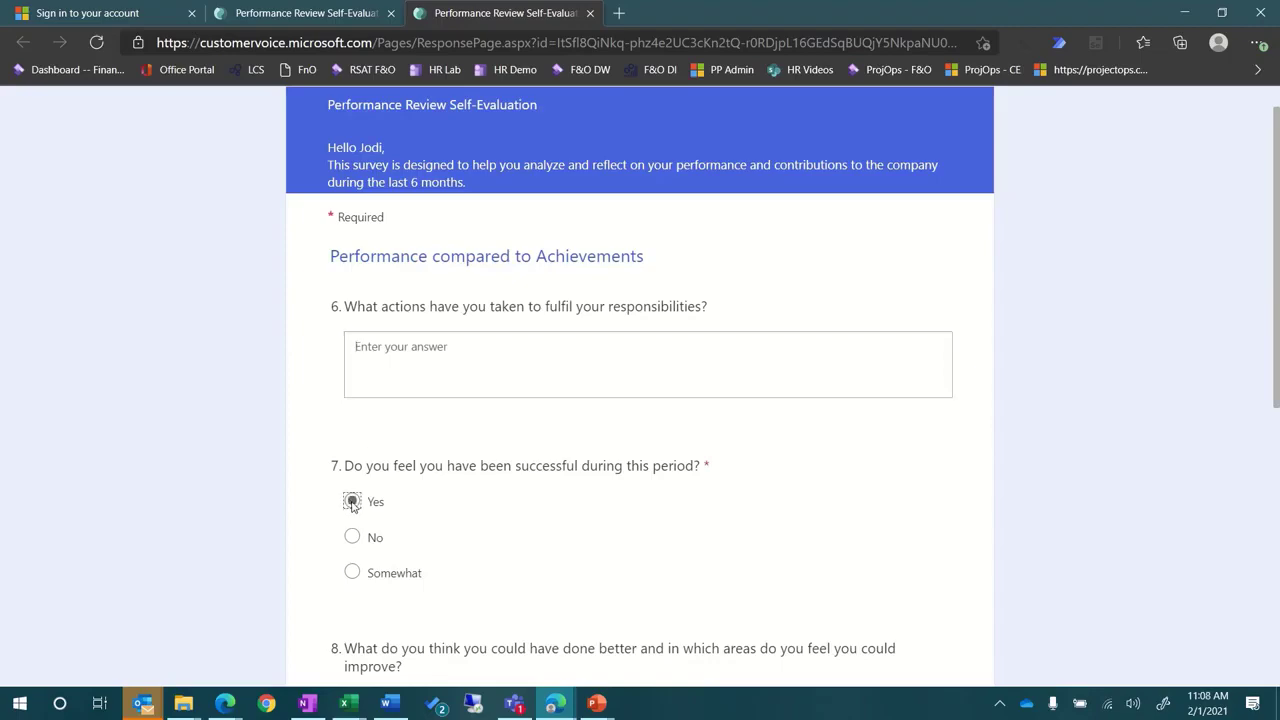
pyautogui.scroll(-4, 354, 551)
pyautogui.click(540, 634)
pyautogui.click(404, 363)
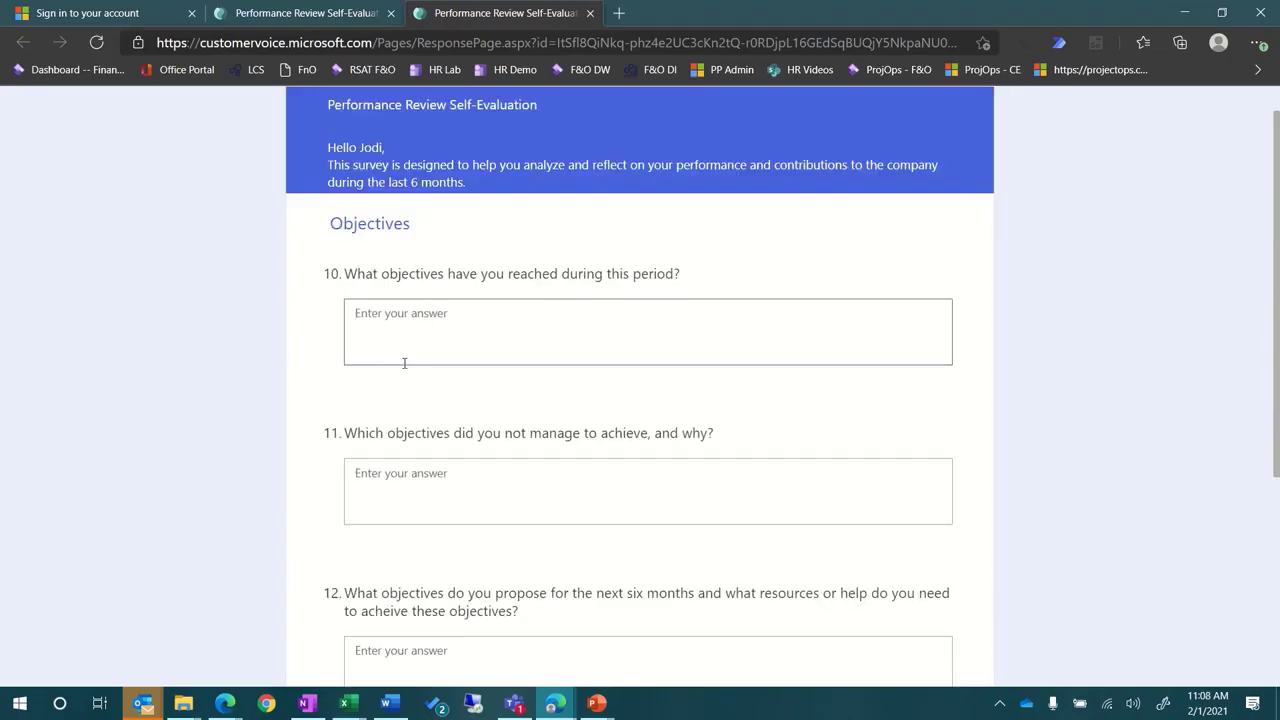
pyautogui.scroll(-1, 404, 362)
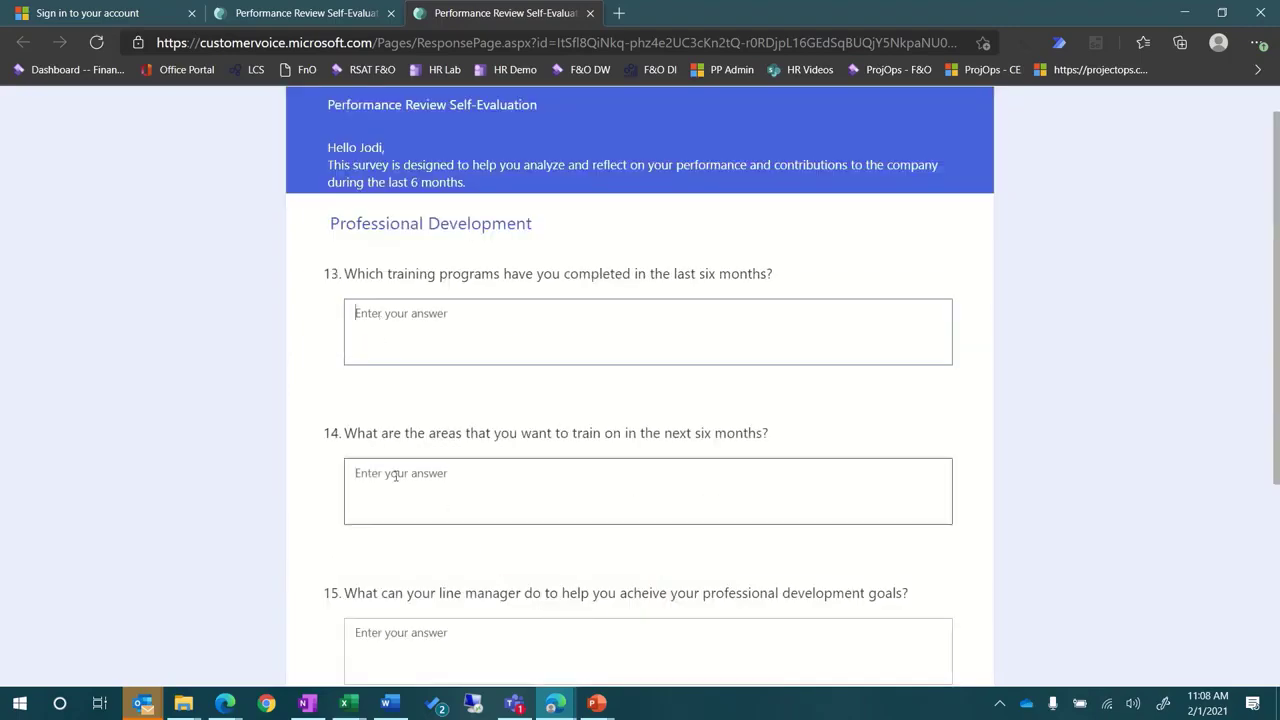
pyautogui.scroll(-2, 400, 474)
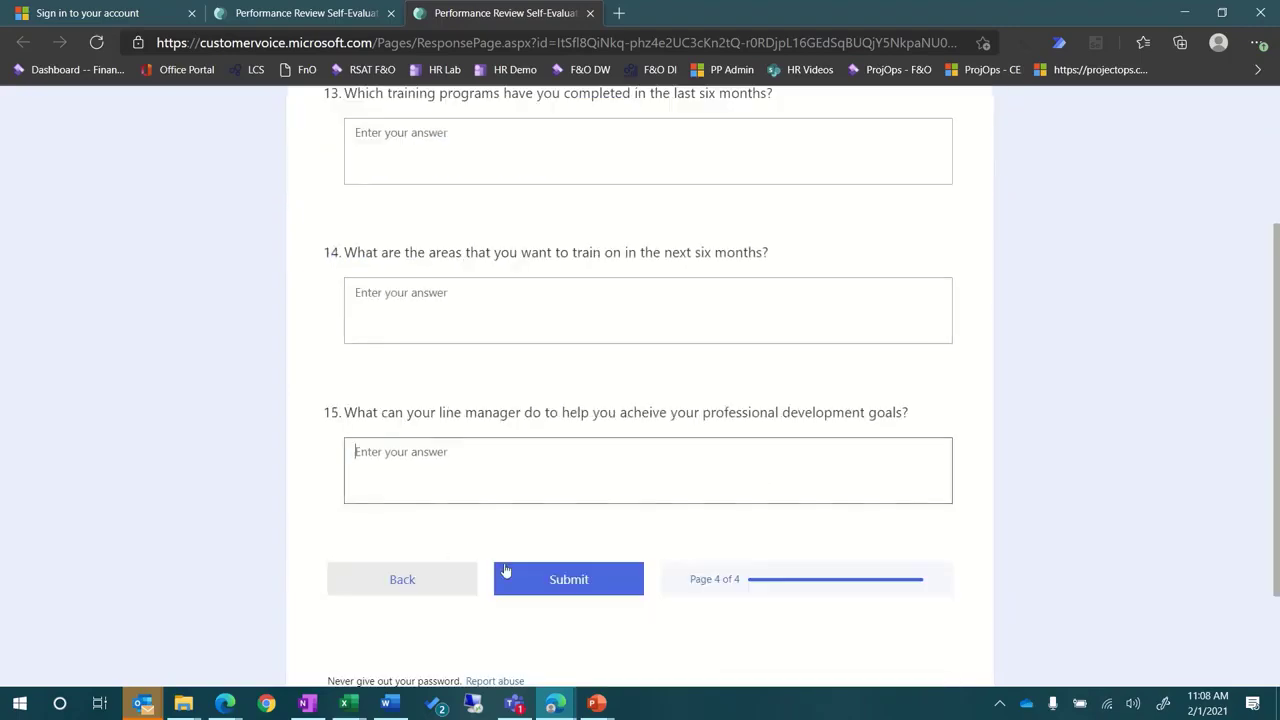
pyautogui.click(505, 572)
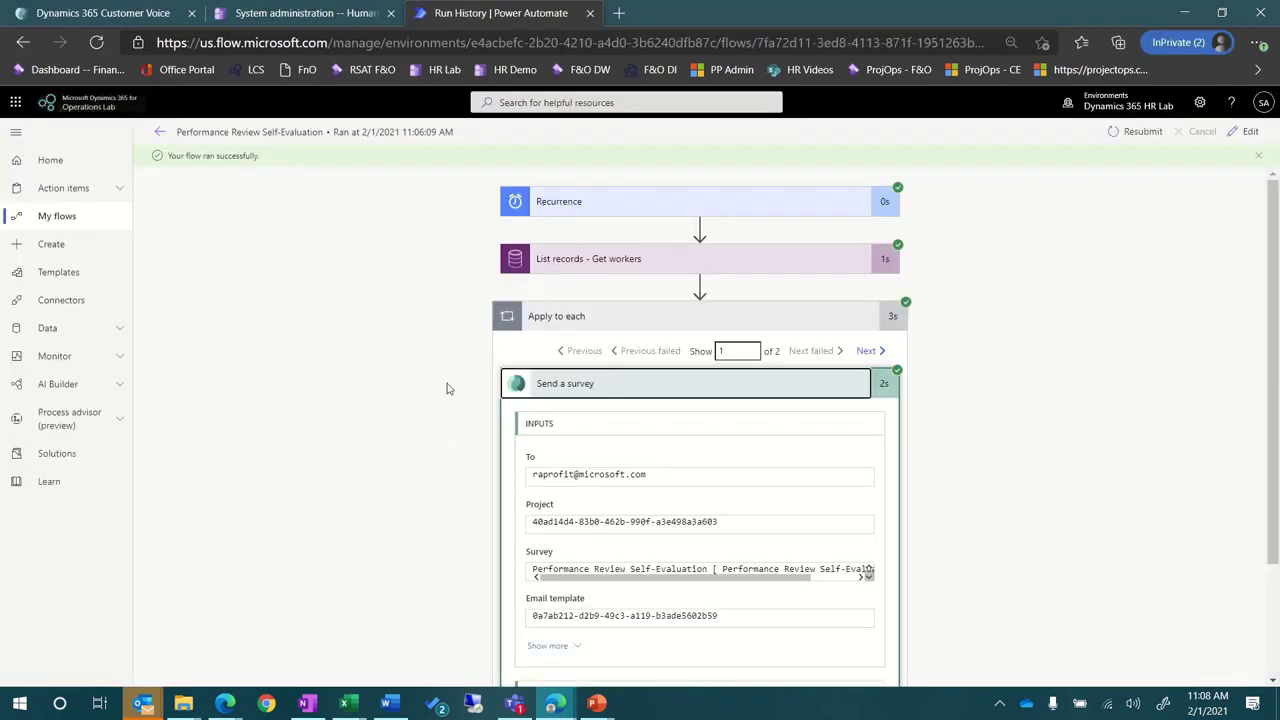
# Step: Expand the Performance Review Survey Results flow's response trigger and its advanced options
pyautogui.click(155, 134)
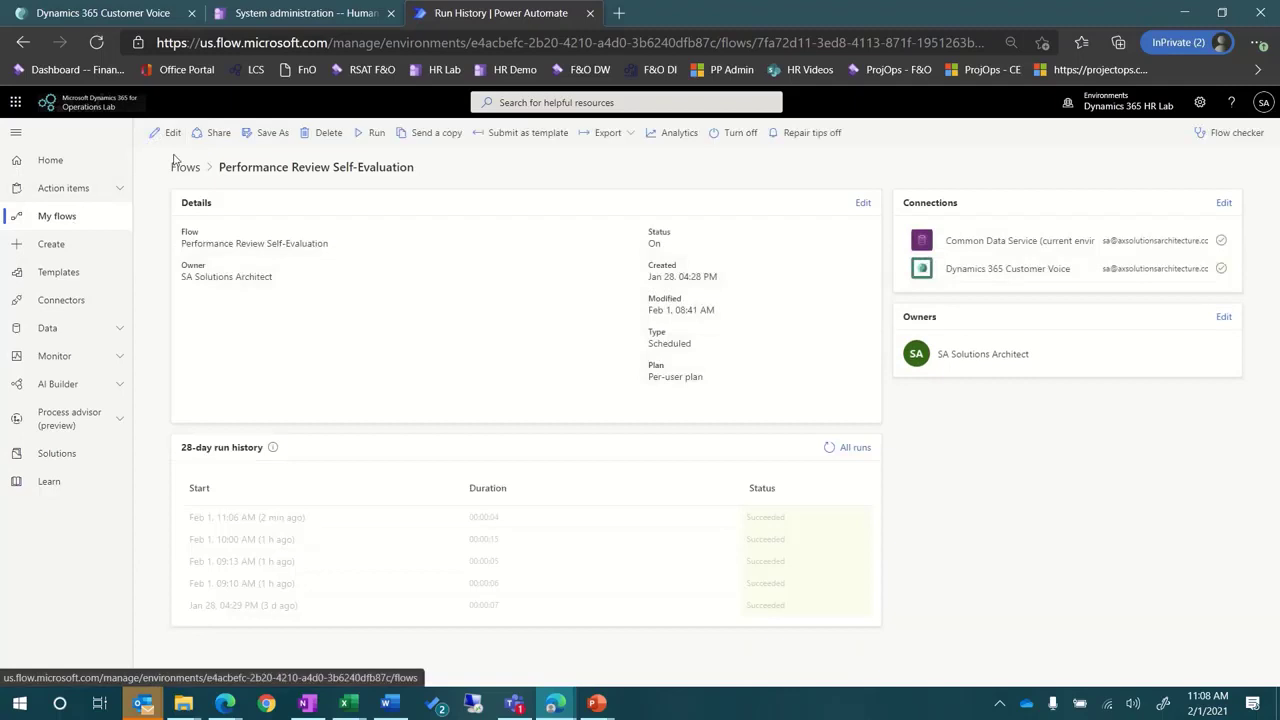
pyautogui.click(185, 168)
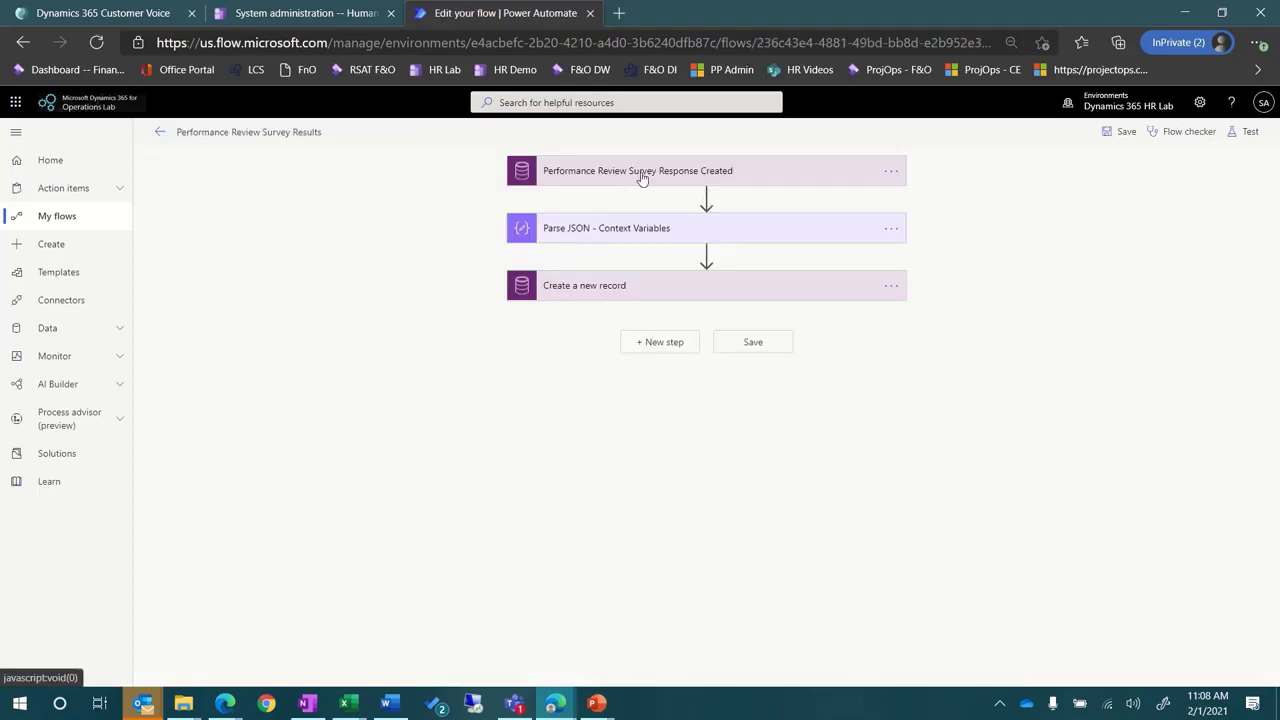
pyautogui.click(643, 173)
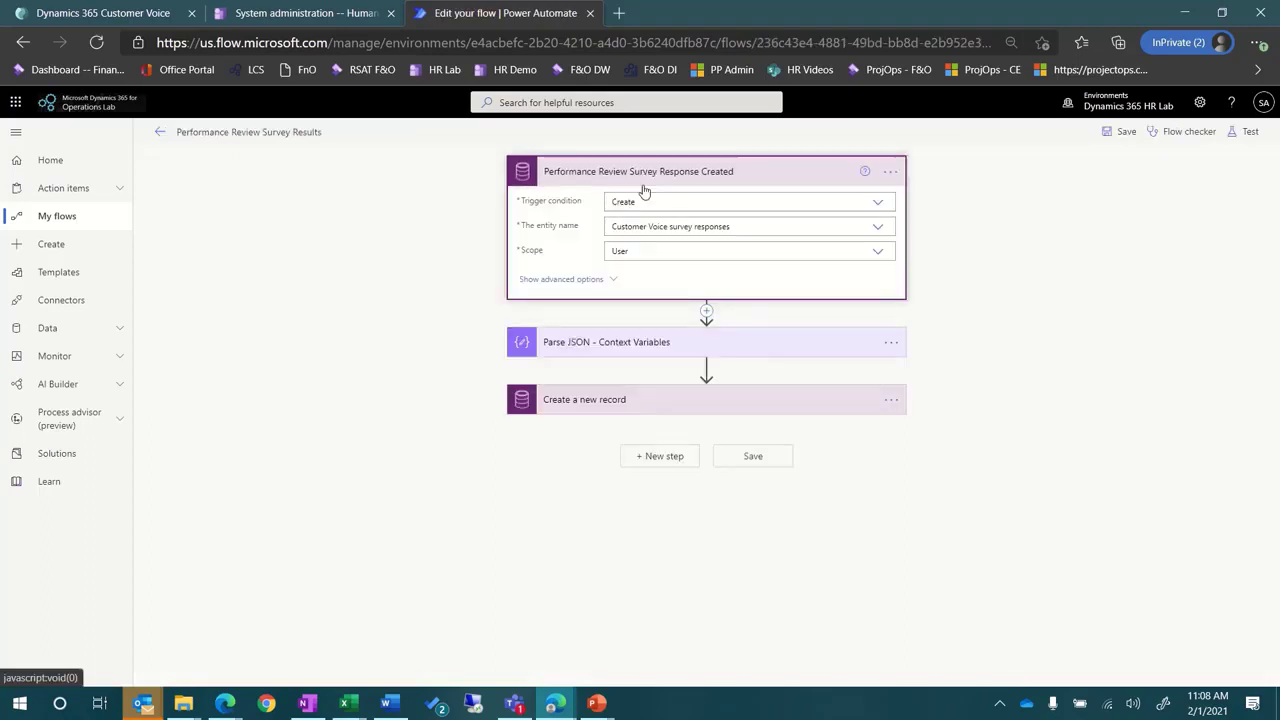
pyautogui.click(589, 283)
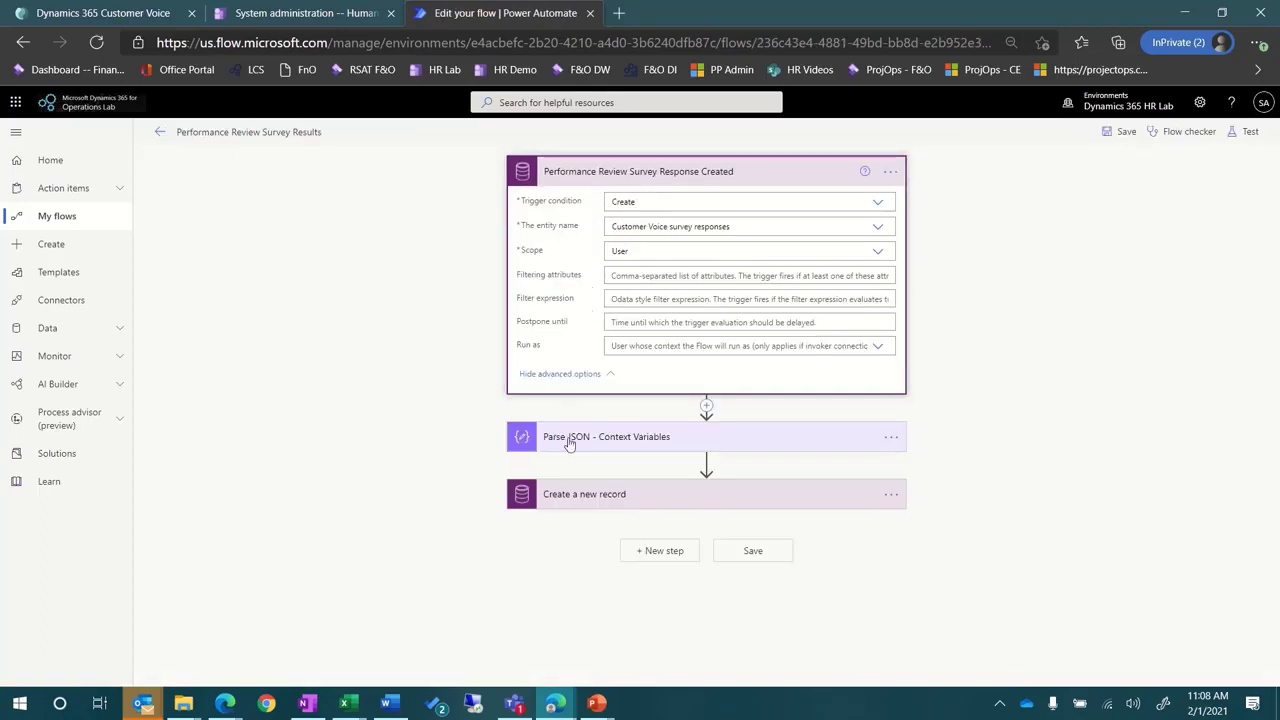
# Step: Expand the Parse JSON and Create a new record steps to show all review fields
pyautogui.click(567, 440)
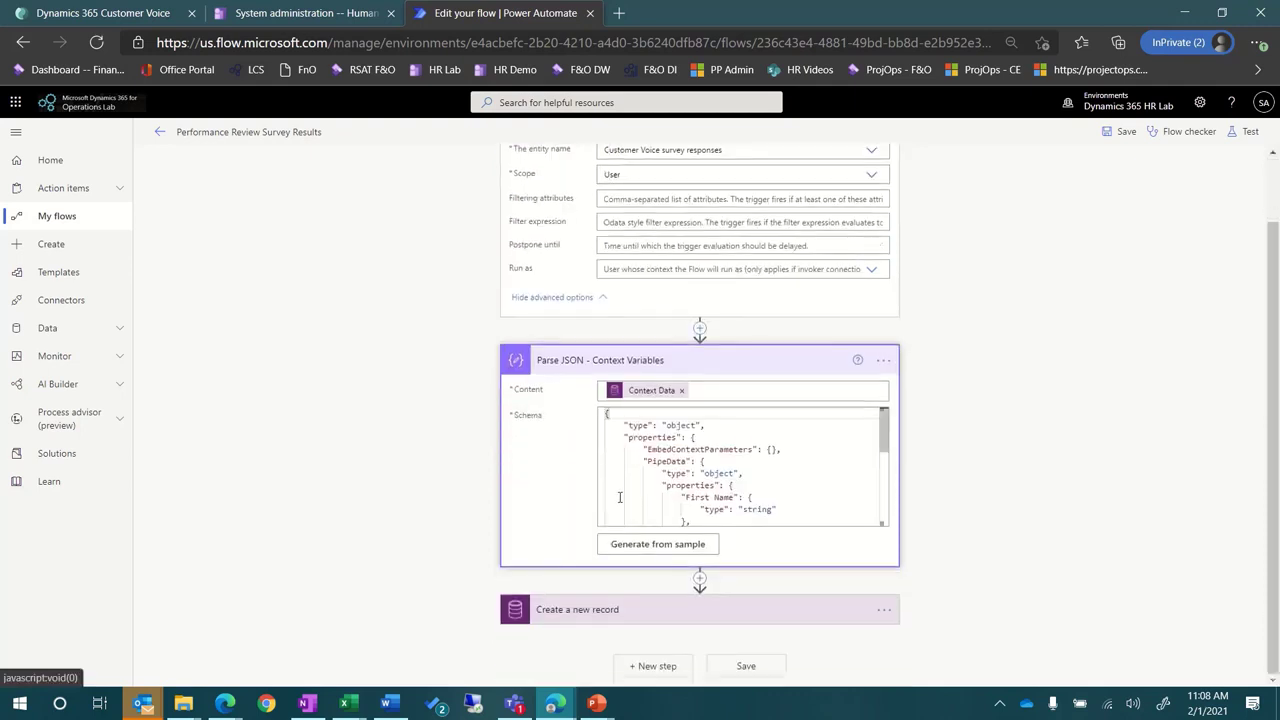
pyautogui.scroll(-10, 640, 485)
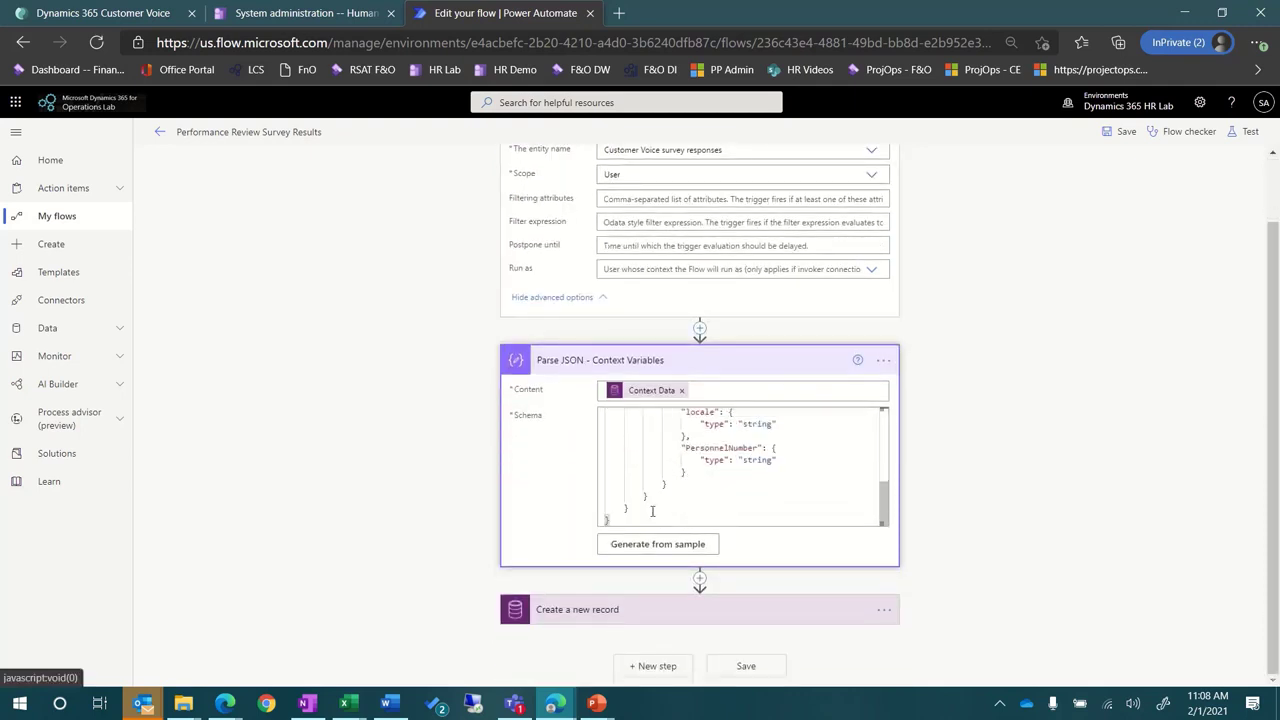
pyautogui.click(586, 612)
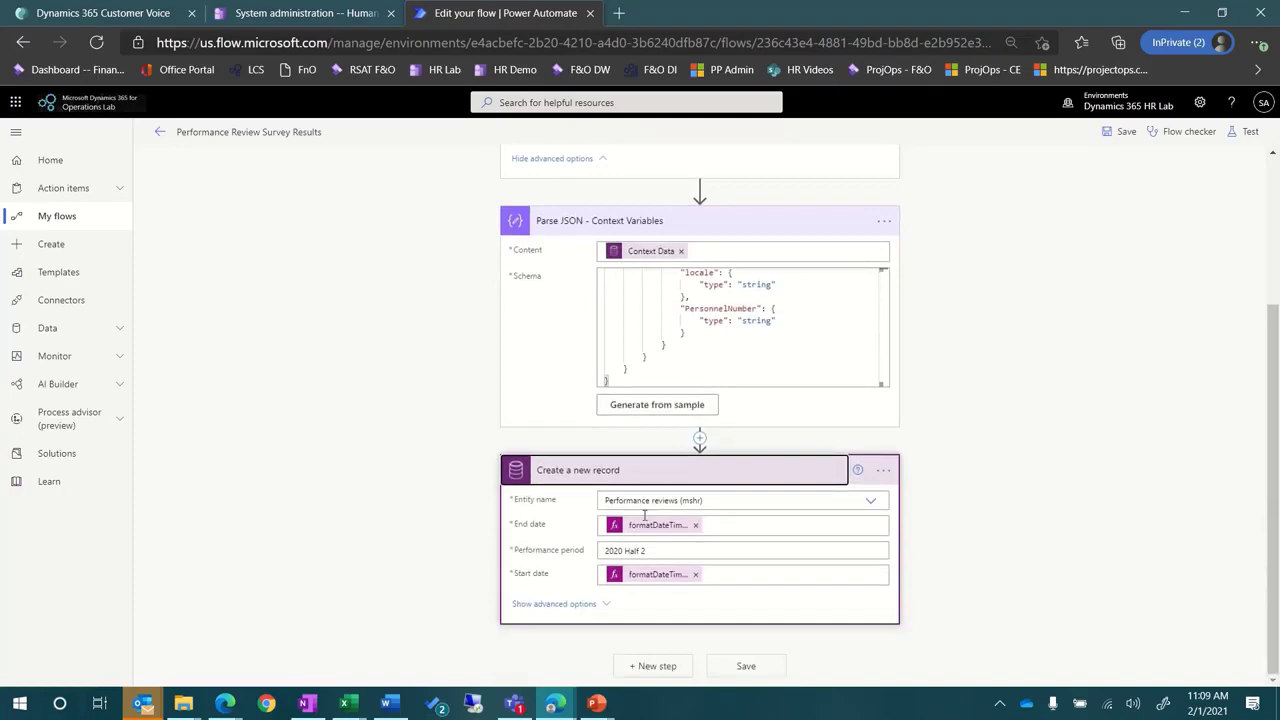
pyautogui.click(548, 608)
pyautogui.scroll(-4, 545, 570)
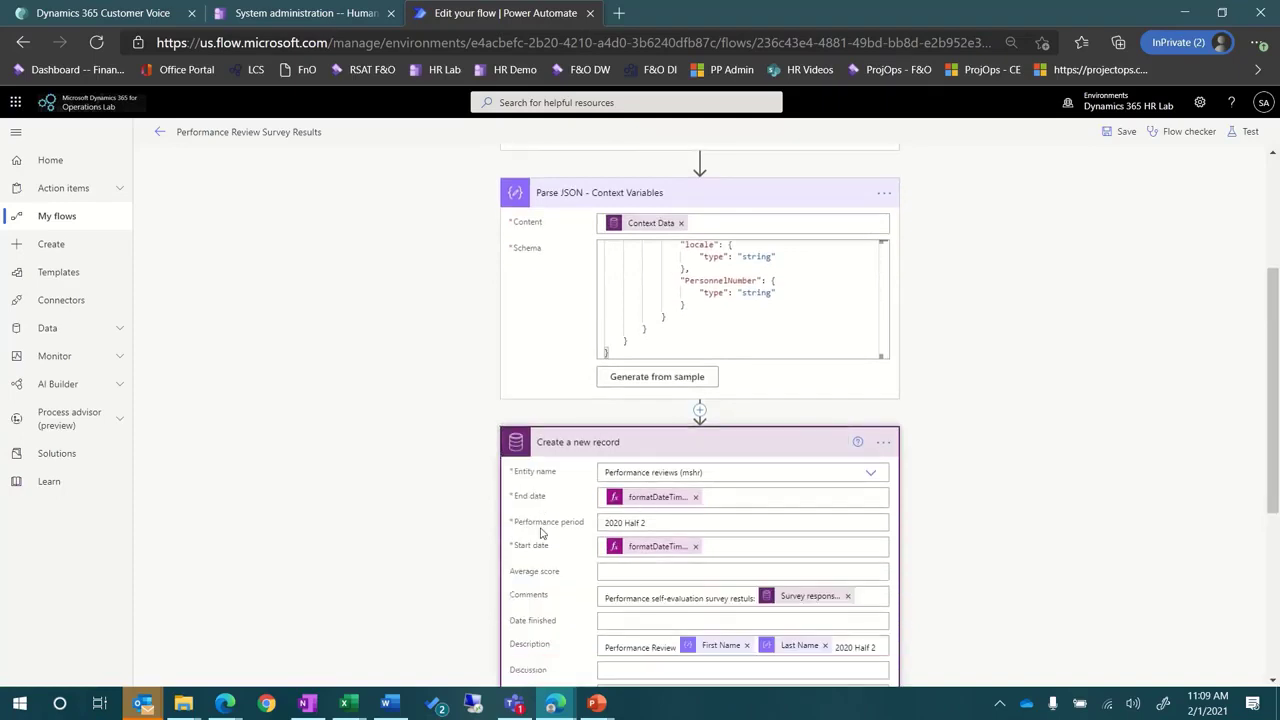
pyautogui.scroll(-1, 541, 530)
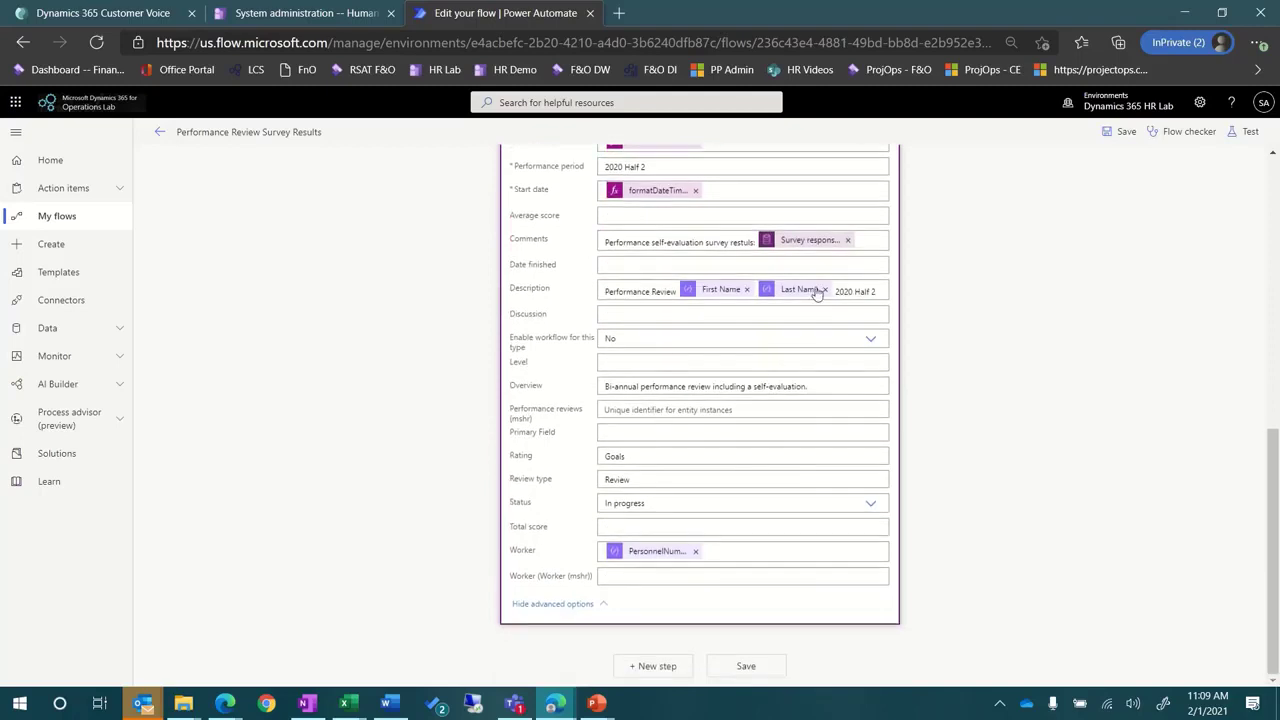
pyautogui.moveTo(814, 246)
# Step: Open the successful Feb 1 11:08 AM run to view the 2020 Half 2 review record inputs
pyautogui.click(159, 132)
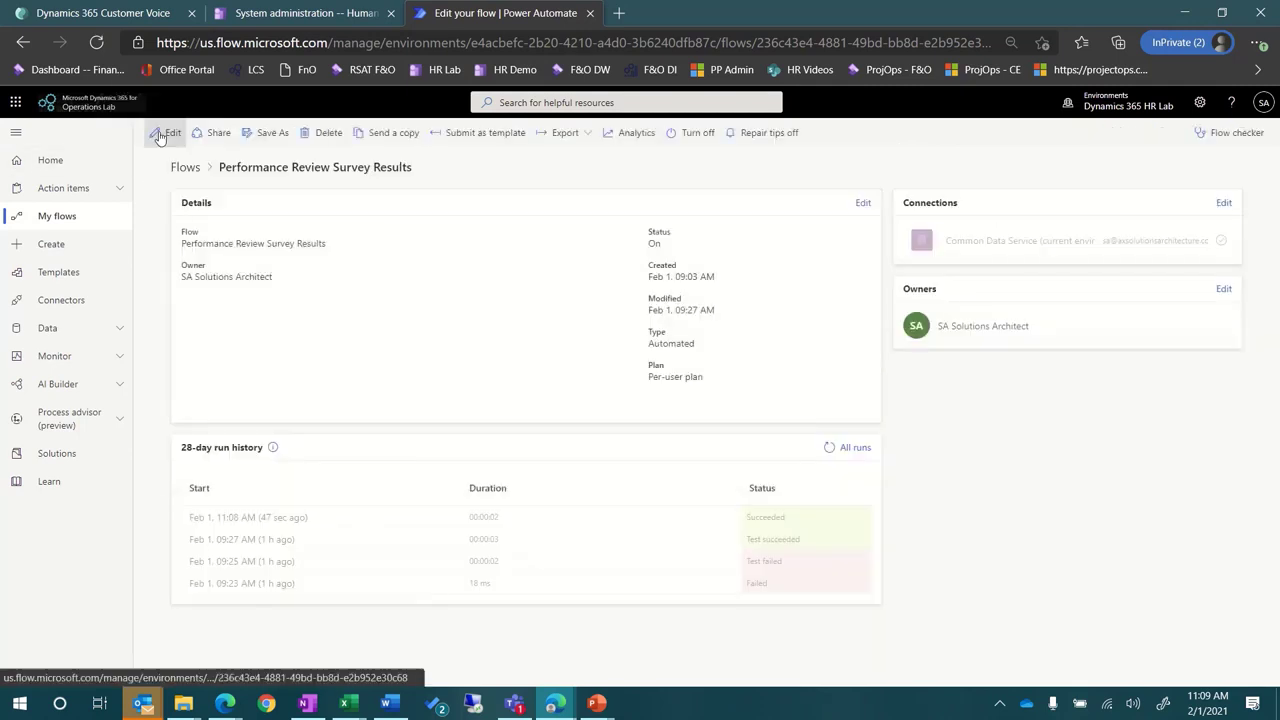
pyautogui.click(250, 520)
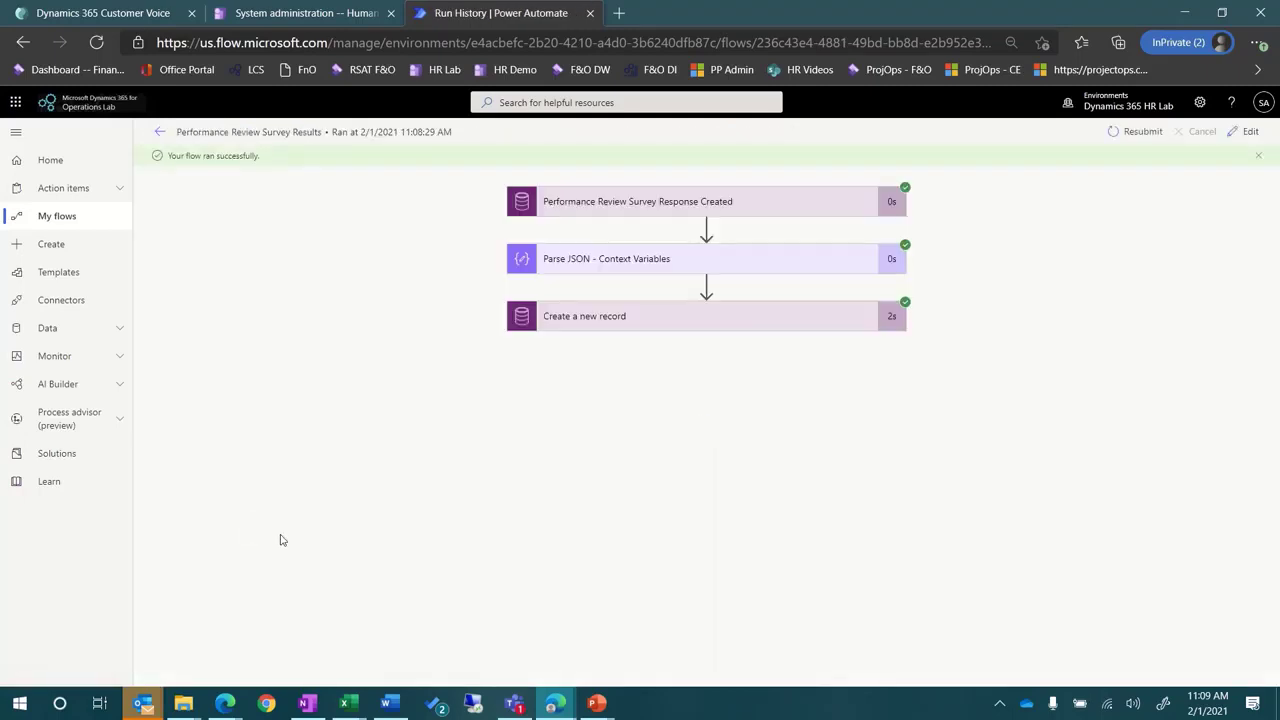
pyautogui.click(619, 328)
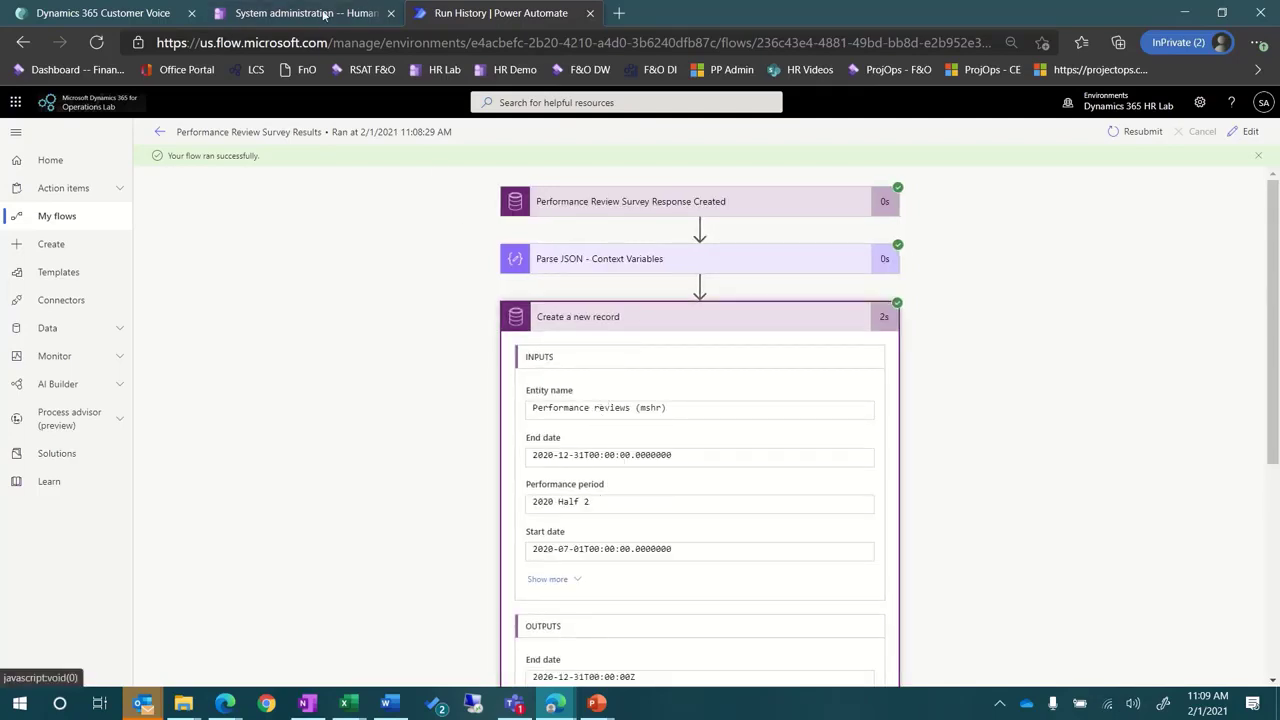
pyautogui.click(325, 15)
# Step: Go to the Reviews page and open the newly created 2020 Half 2 review
pyautogui.click(502, 107)
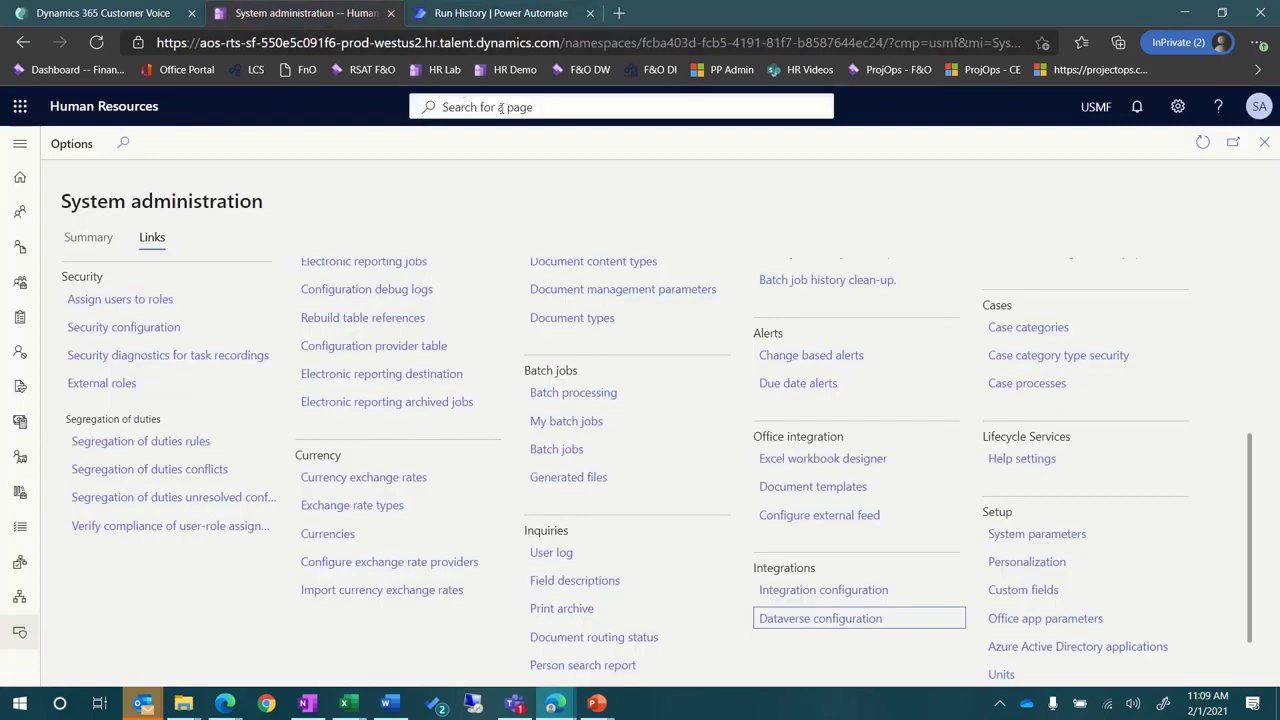
pyautogui.write('reviews')
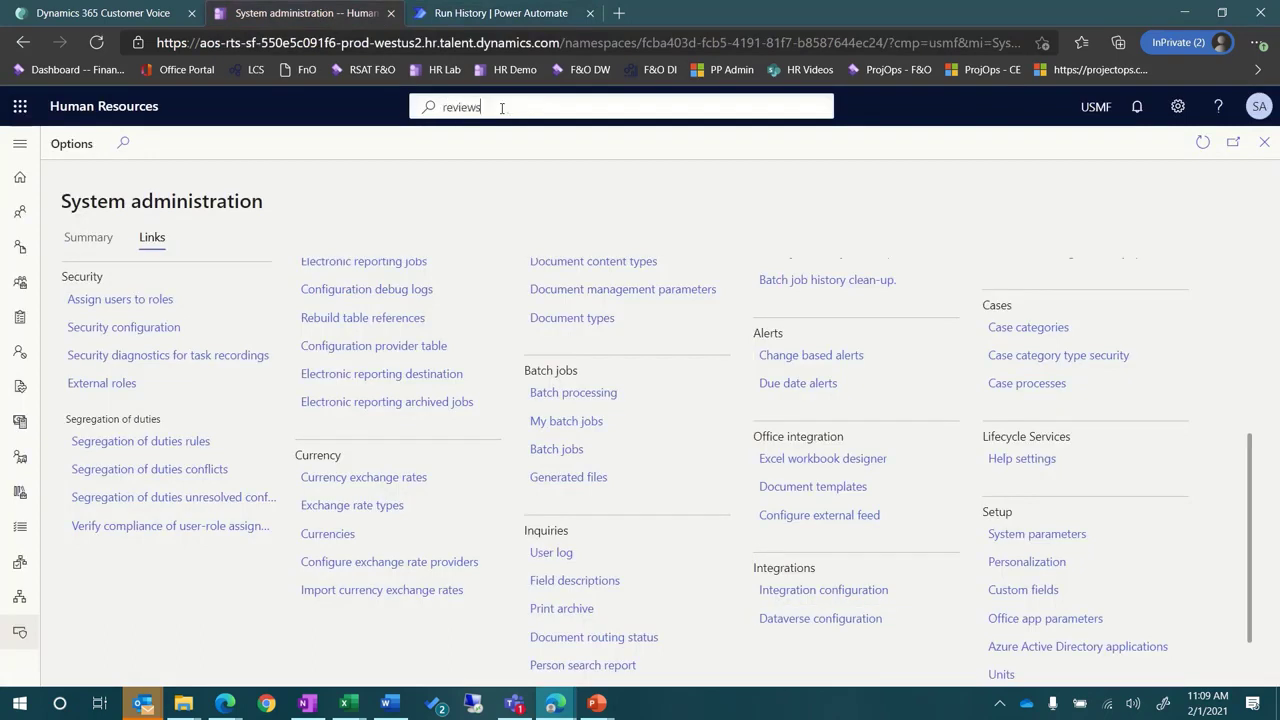
pyautogui.click(449, 146)
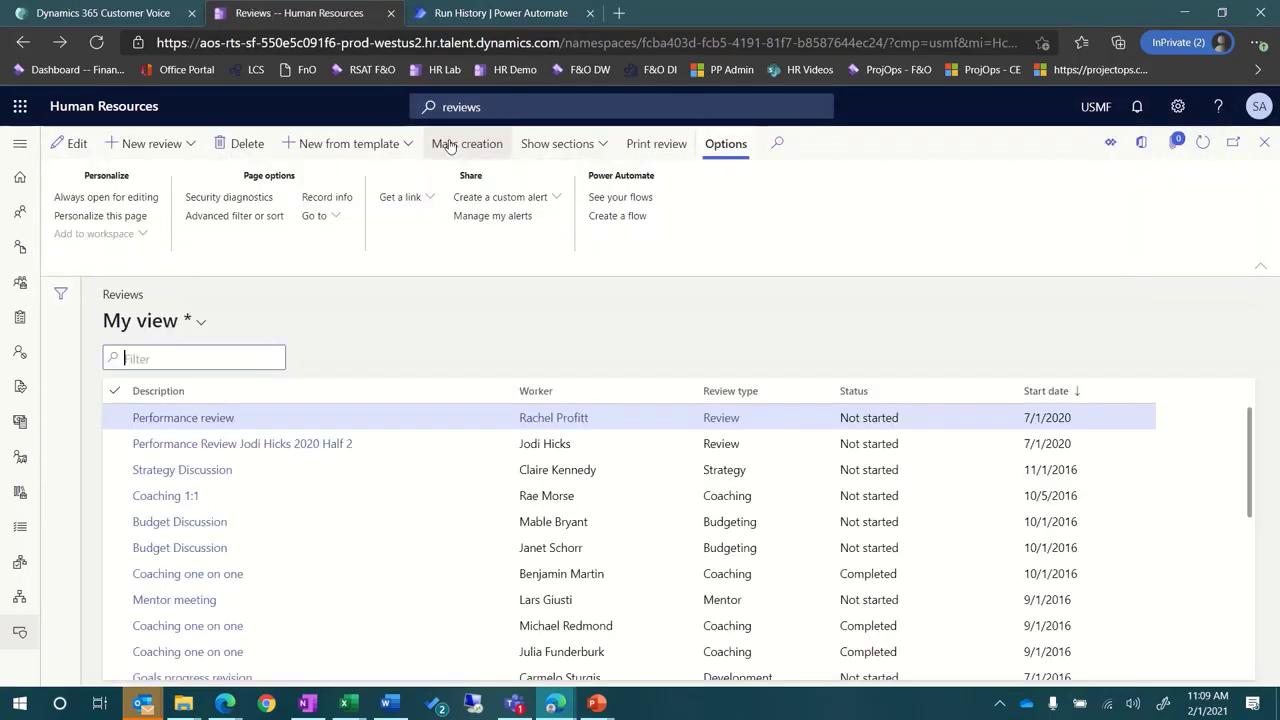
pyautogui.click(288, 447)
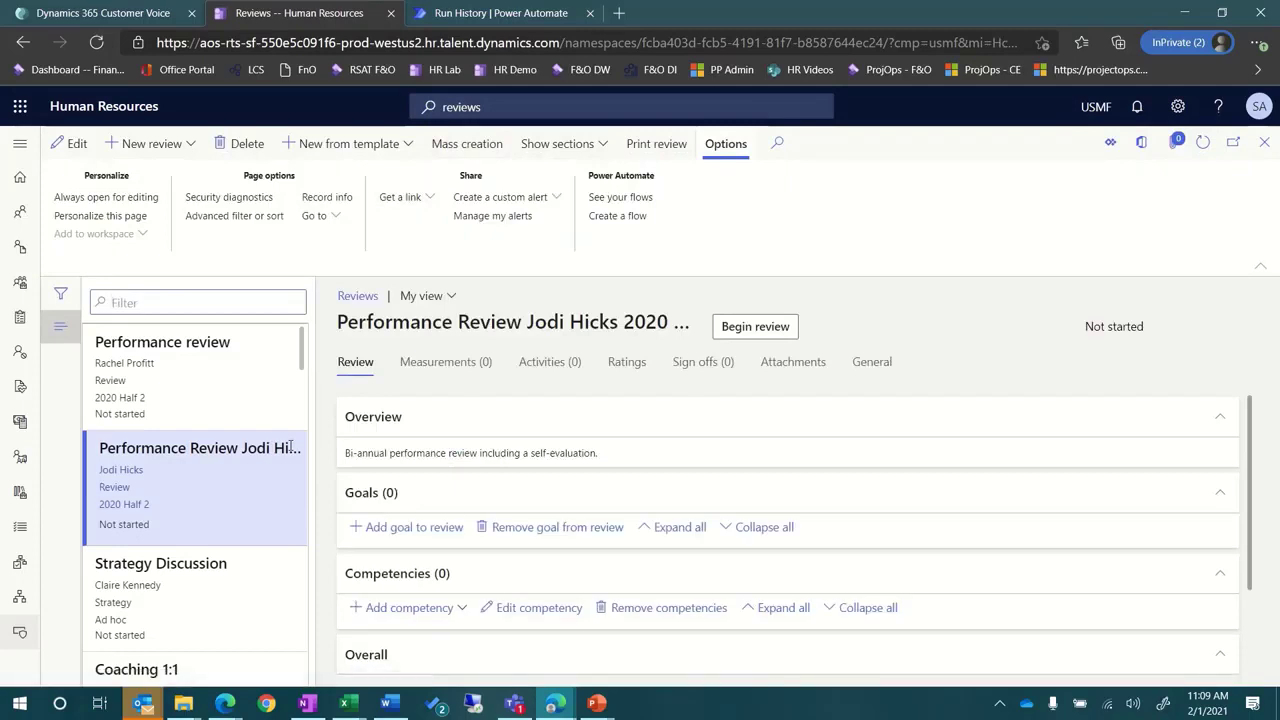
# Step: Select the survey-results link in the review's Ratings comments
pyautogui.scroll(-3, 457, 423)
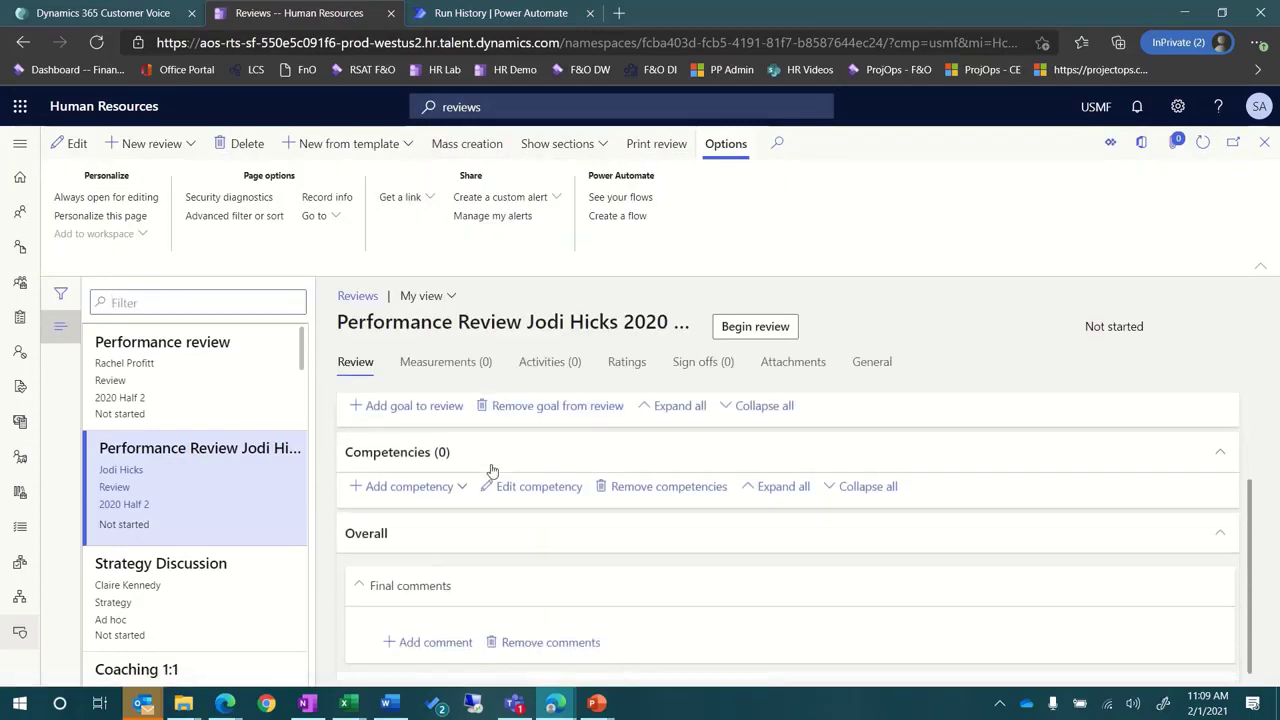
pyautogui.click(871, 362)
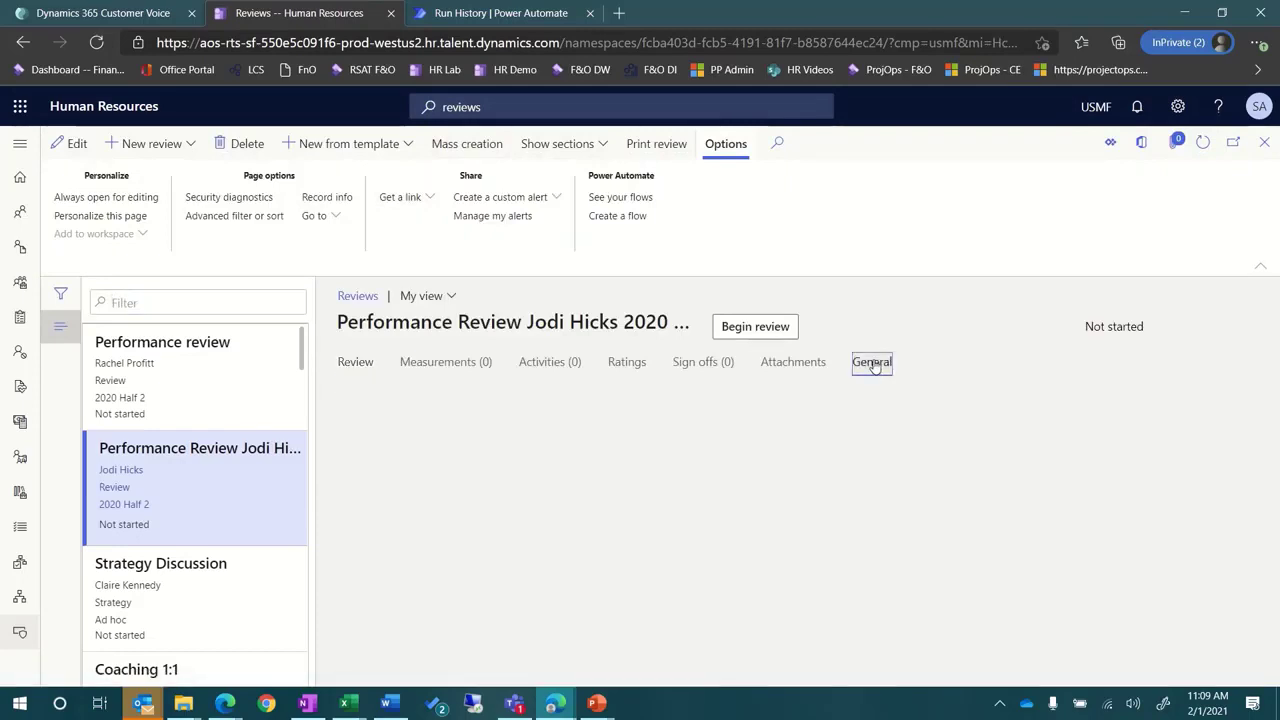
pyautogui.click(627, 363)
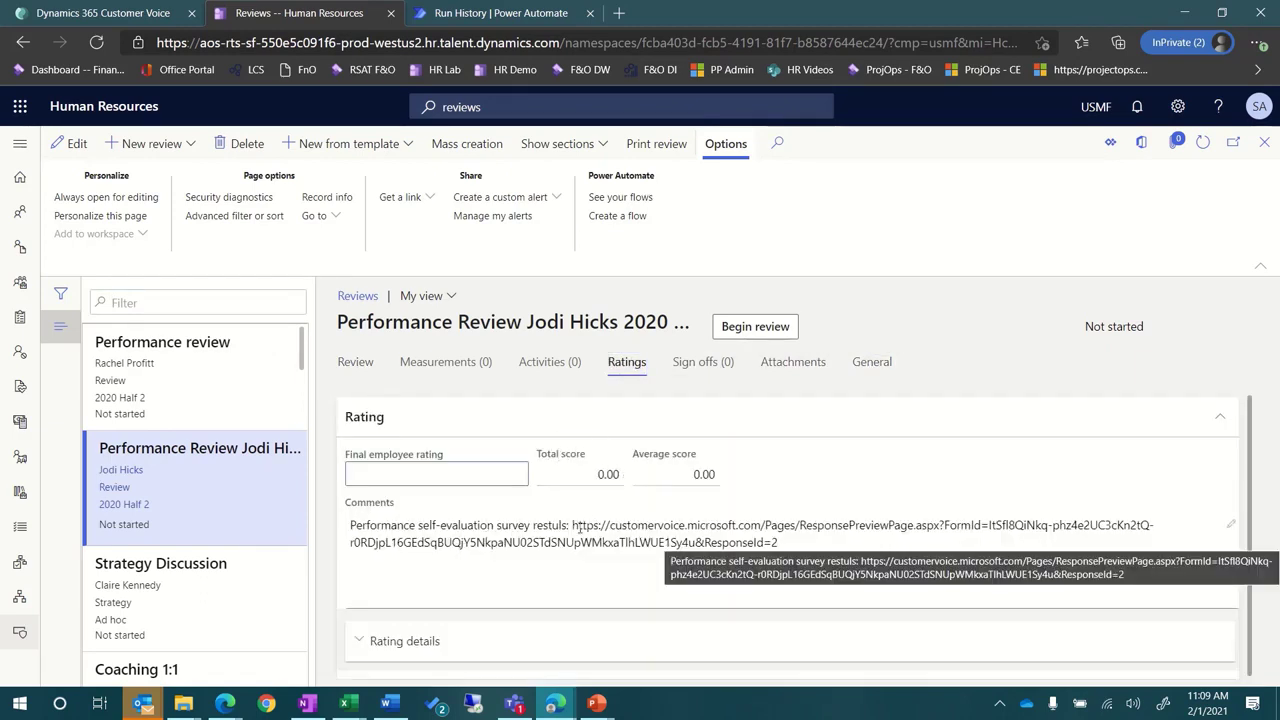
pyautogui.moveTo(574, 527); pyautogui.dragTo(786, 543)
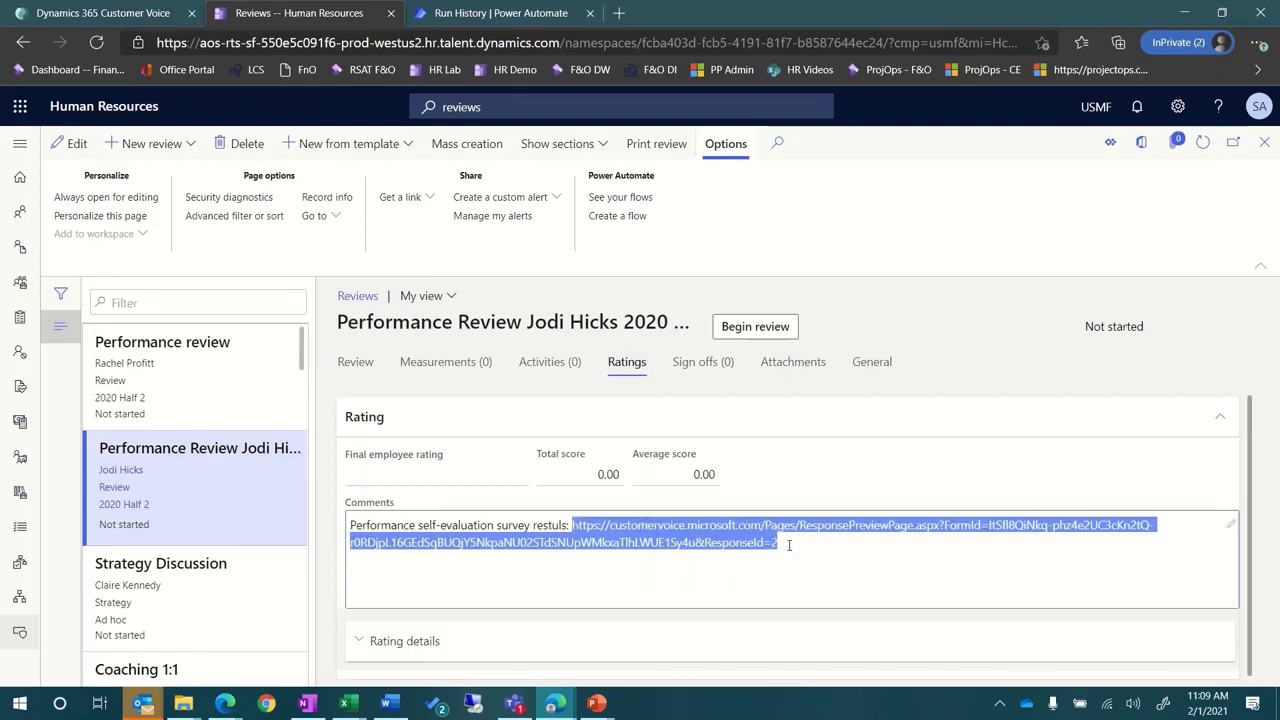